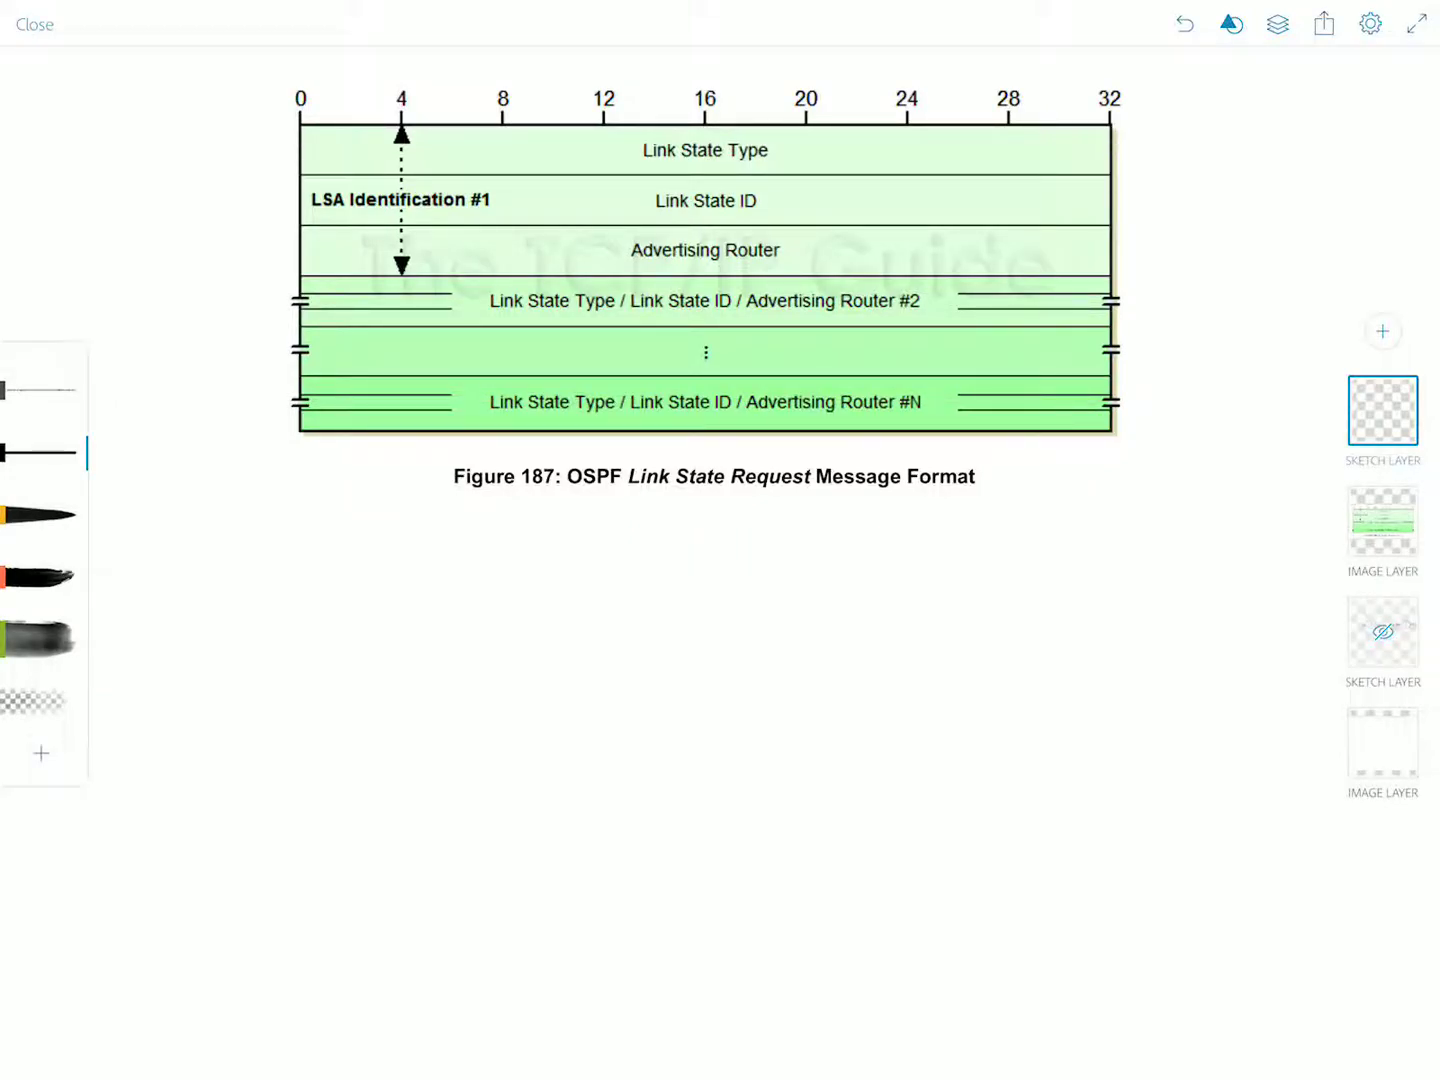
- Draw freehand ovals around the Link State Type, Link State ID and Advertising Router fields
{"action": "left_click_drag", "start_coordinate": [770, 275], "coordinate": [799, 274]}
{"action": "mouse_move", "coordinate": [779, 135]}
{"action": "left_mouse_down"}
{"action": "mouse_move", "coordinate": [687, 113]}
{"action": "mouse_move", "coordinate": [641, 173]}
{"action": "mouse_move", "coordinate": [776, 163]}
{"action": "mouse_move", "coordinate": [781, 133]}
{"action": "left_mouse_up"}
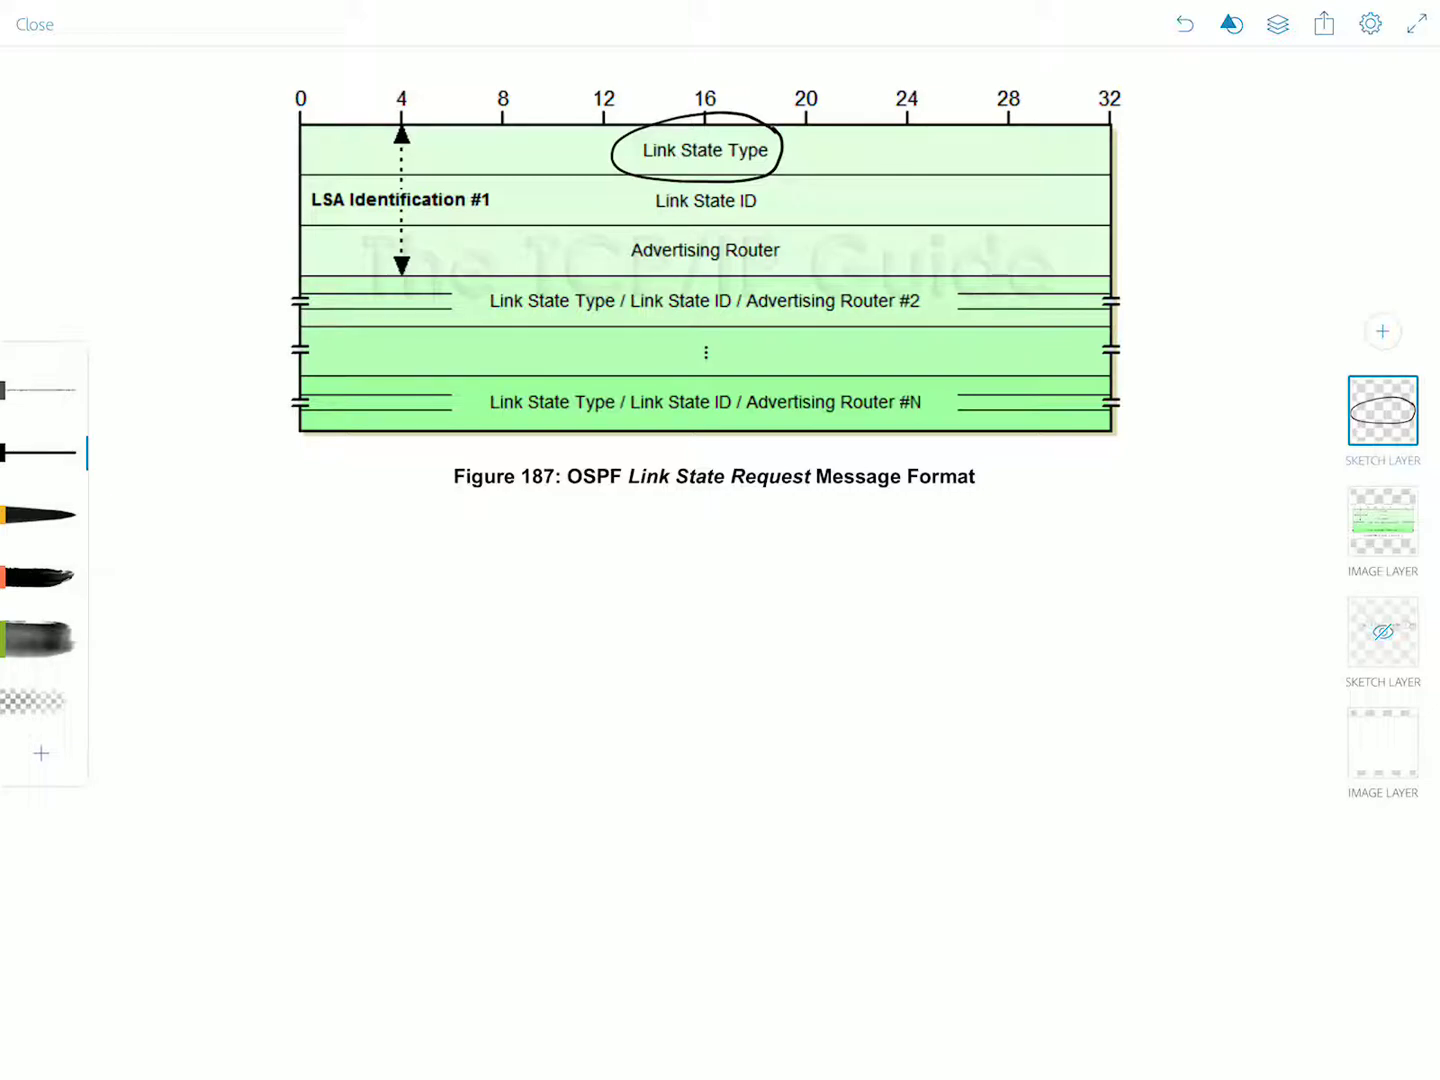
{"action": "mouse_move", "coordinate": [777, 182]}
{"action": "left_mouse_down"}
{"action": "mouse_move", "coordinate": [772, 212]}
{"action": "mouse_move", "coordinate": [777, 181]}
{"action": "left_mouse_up"}
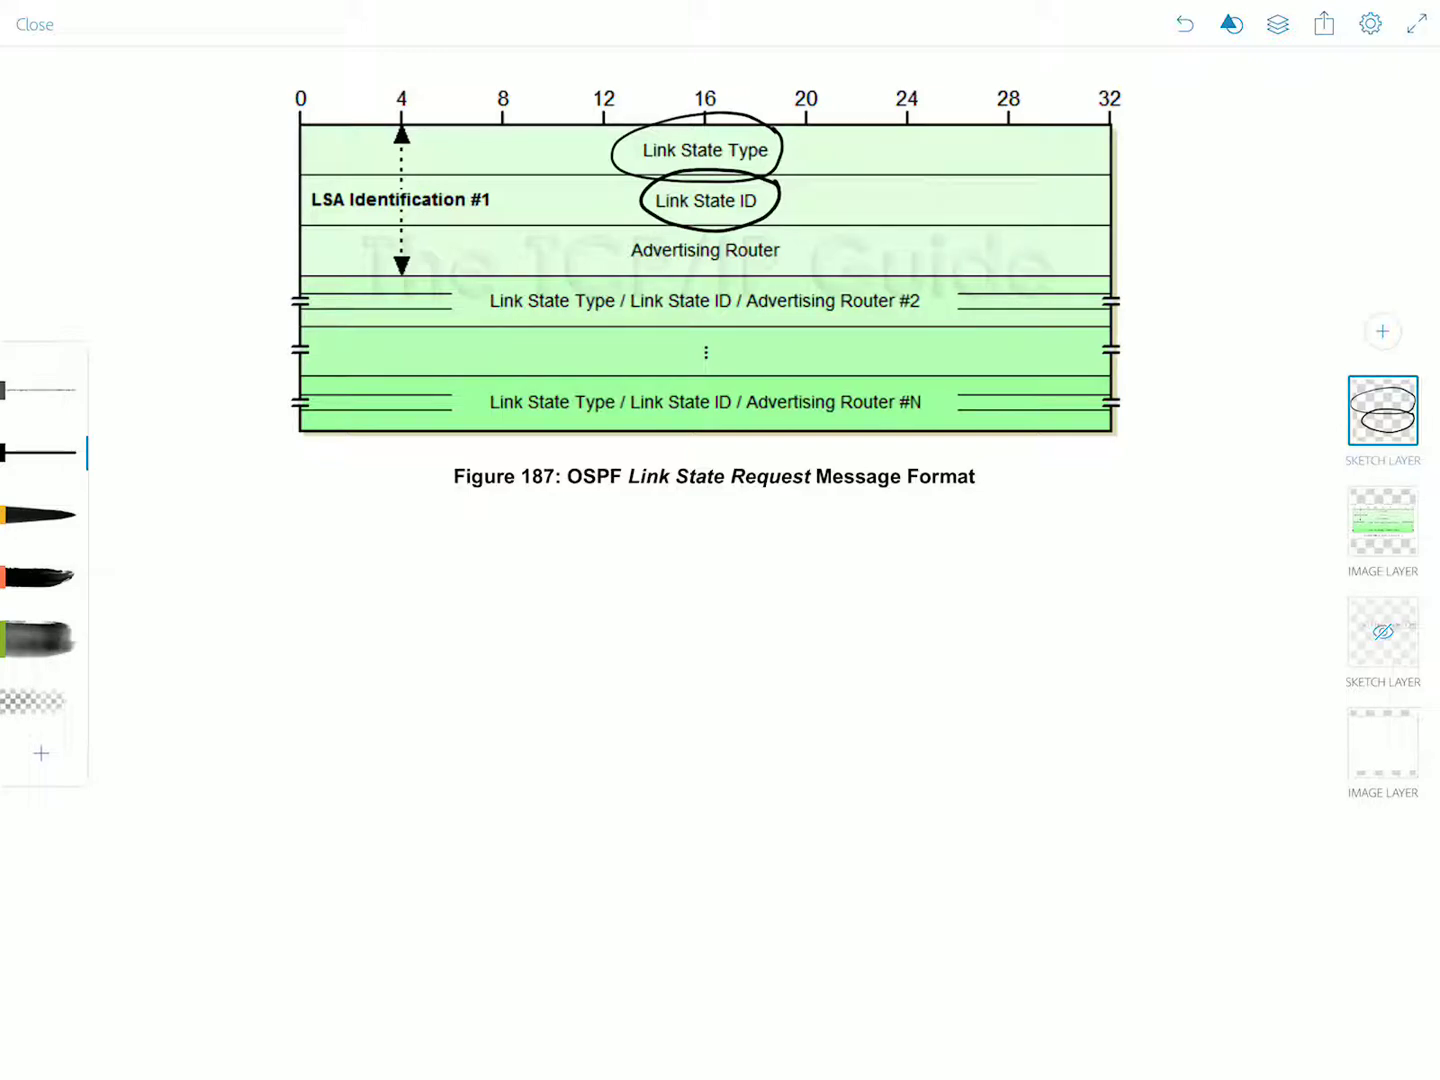
{"action": "left_click_drag", "start_coordinate": [319, 274], "coordinate": [336, 275]}
{"action": "mouse_move", "coordinate": [788, 234]}
{"action": "left_mouse_down"}
{"action": "mouse_move", "coordinate": [675, 219]}
{"action": "mouse_move", "coordinate": [630, 270]}
{"action": "mouse_move", "coordinate": [769, 270]}
{"action": "mouse_move", "coordinate": [785, 230]}
{"action": "left_mouse_up"}
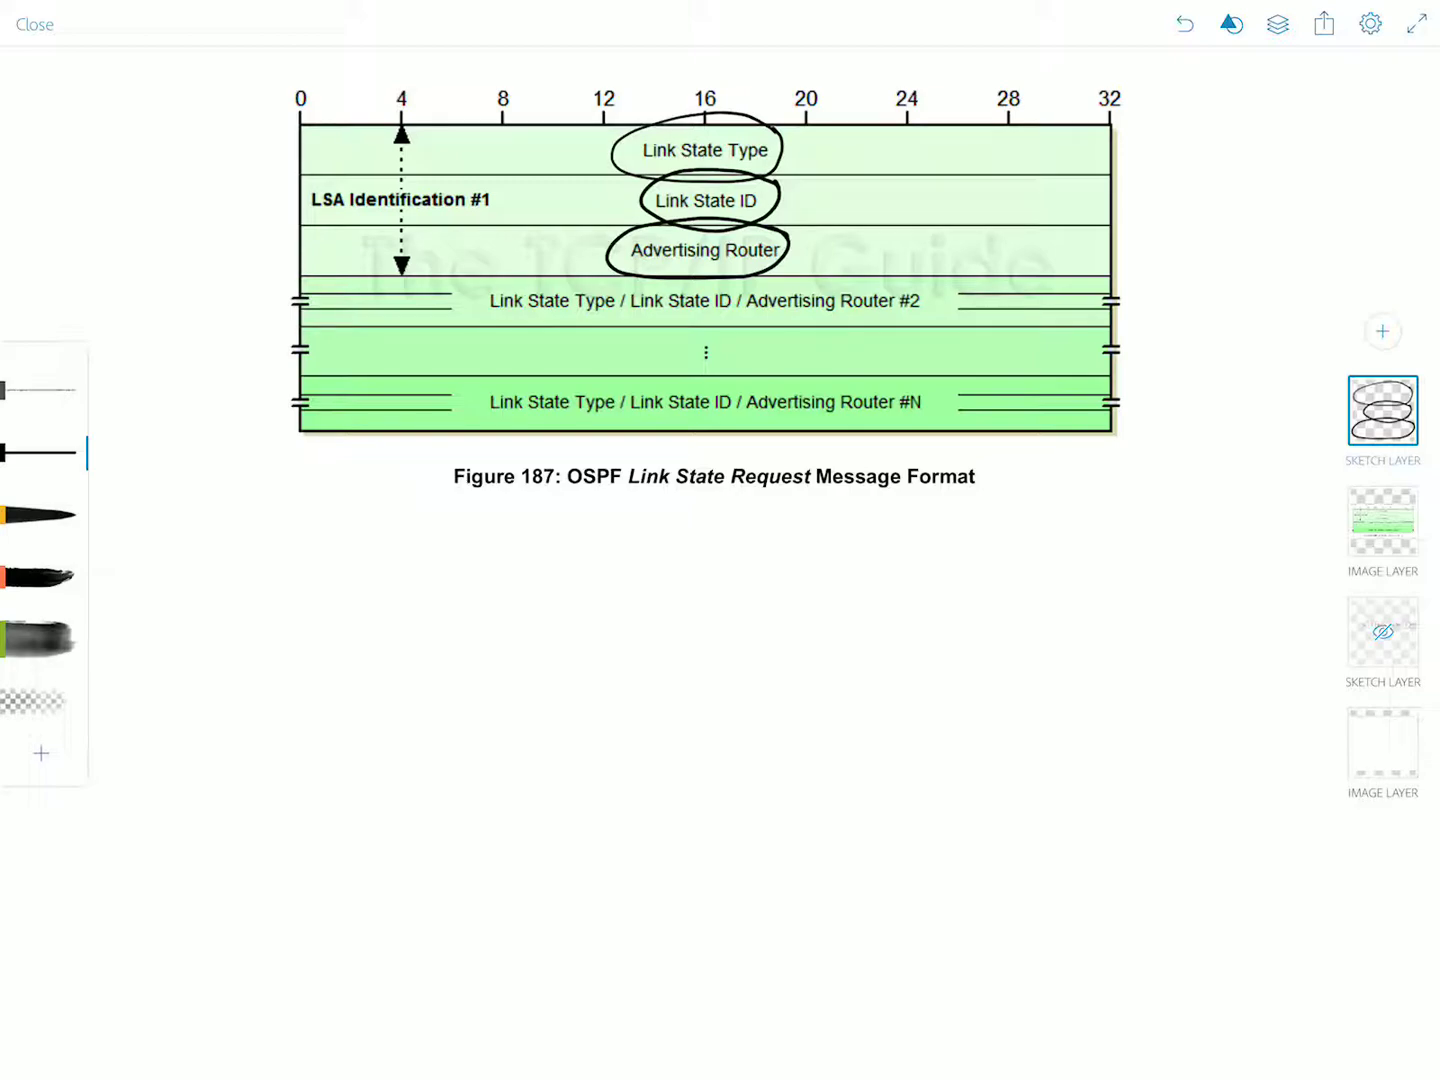
{"action": "left_click_drag", "start_coordinate": [319, 275], "coordinate": [335, 275]}
- Draw curly braces on both sides of row #2 and of the first three rows
{"action": "left_click_drag", "start_coordinate": [293, 275], "coordinate": [284, 329]}
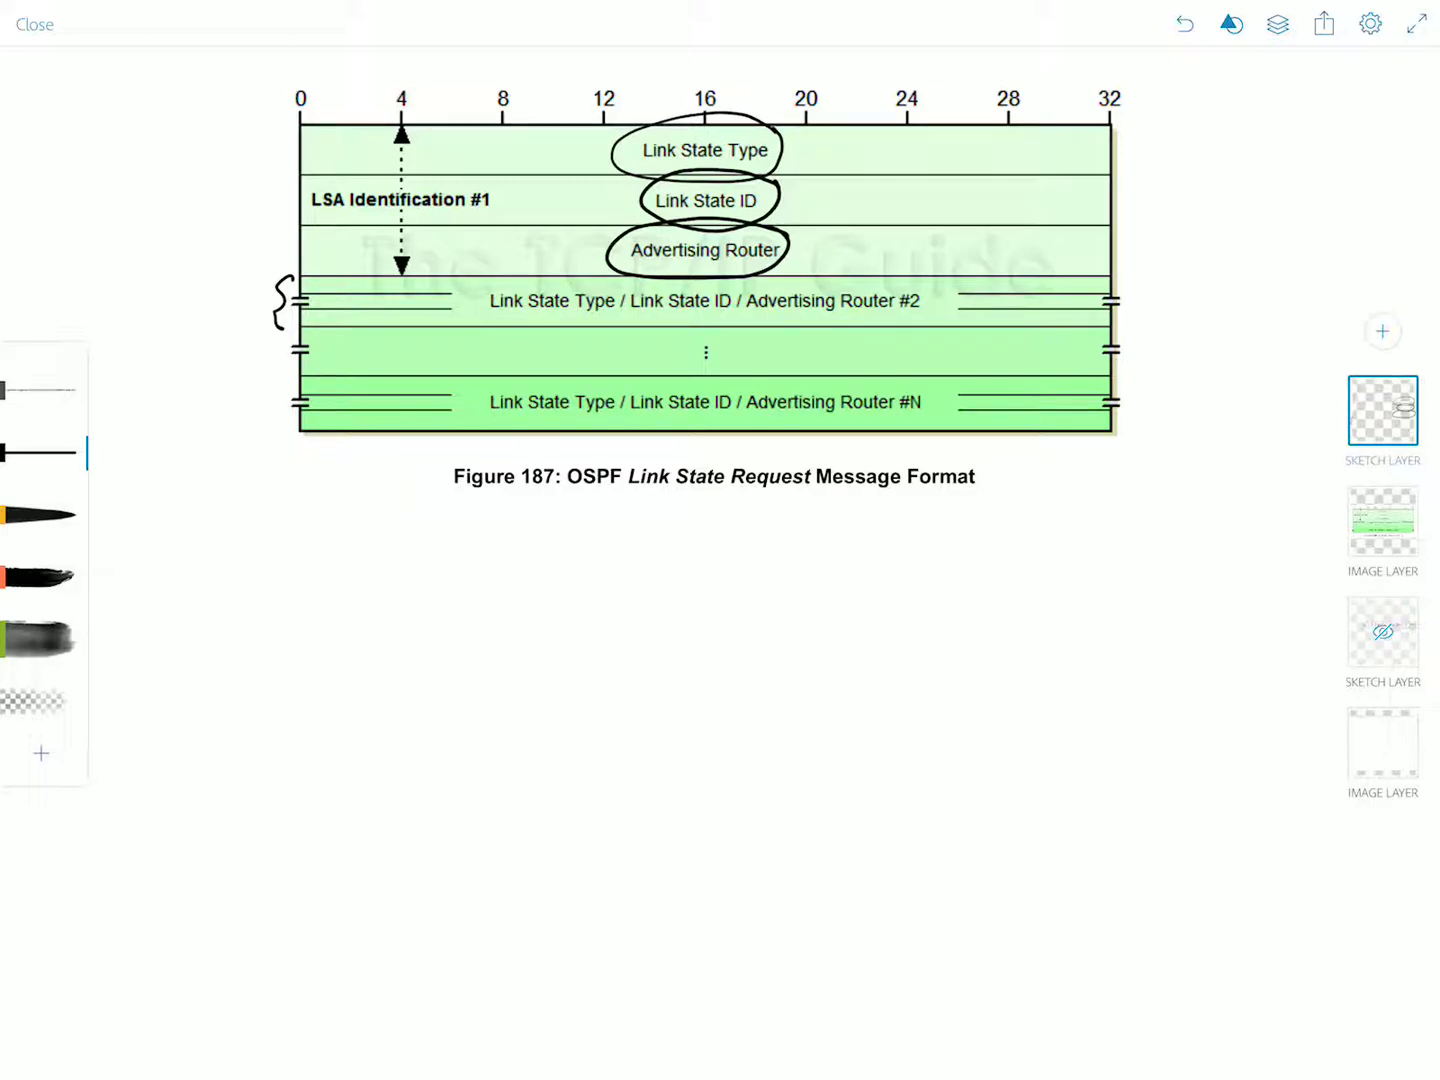
{"action": "mouse_move", "coordinate": [1125, 273]}
{"action": "left_mouse_down"}
{"action": "mouse_move", "coordinate": [1136, 283]}
{"action": "mouse_move", "coordinate": [1123, 333]}
{"action": "left_mouse_up"}
{"action": "mouse_move", "coordinate": [295, 126]}
{"action": "left_mouse_down"}
{"action": "mouse_move", "coordinate": [272, 243]}
{"action": "mouse_move", "coordinate": [292, 277]}
{"action": "left_mouse_up"}
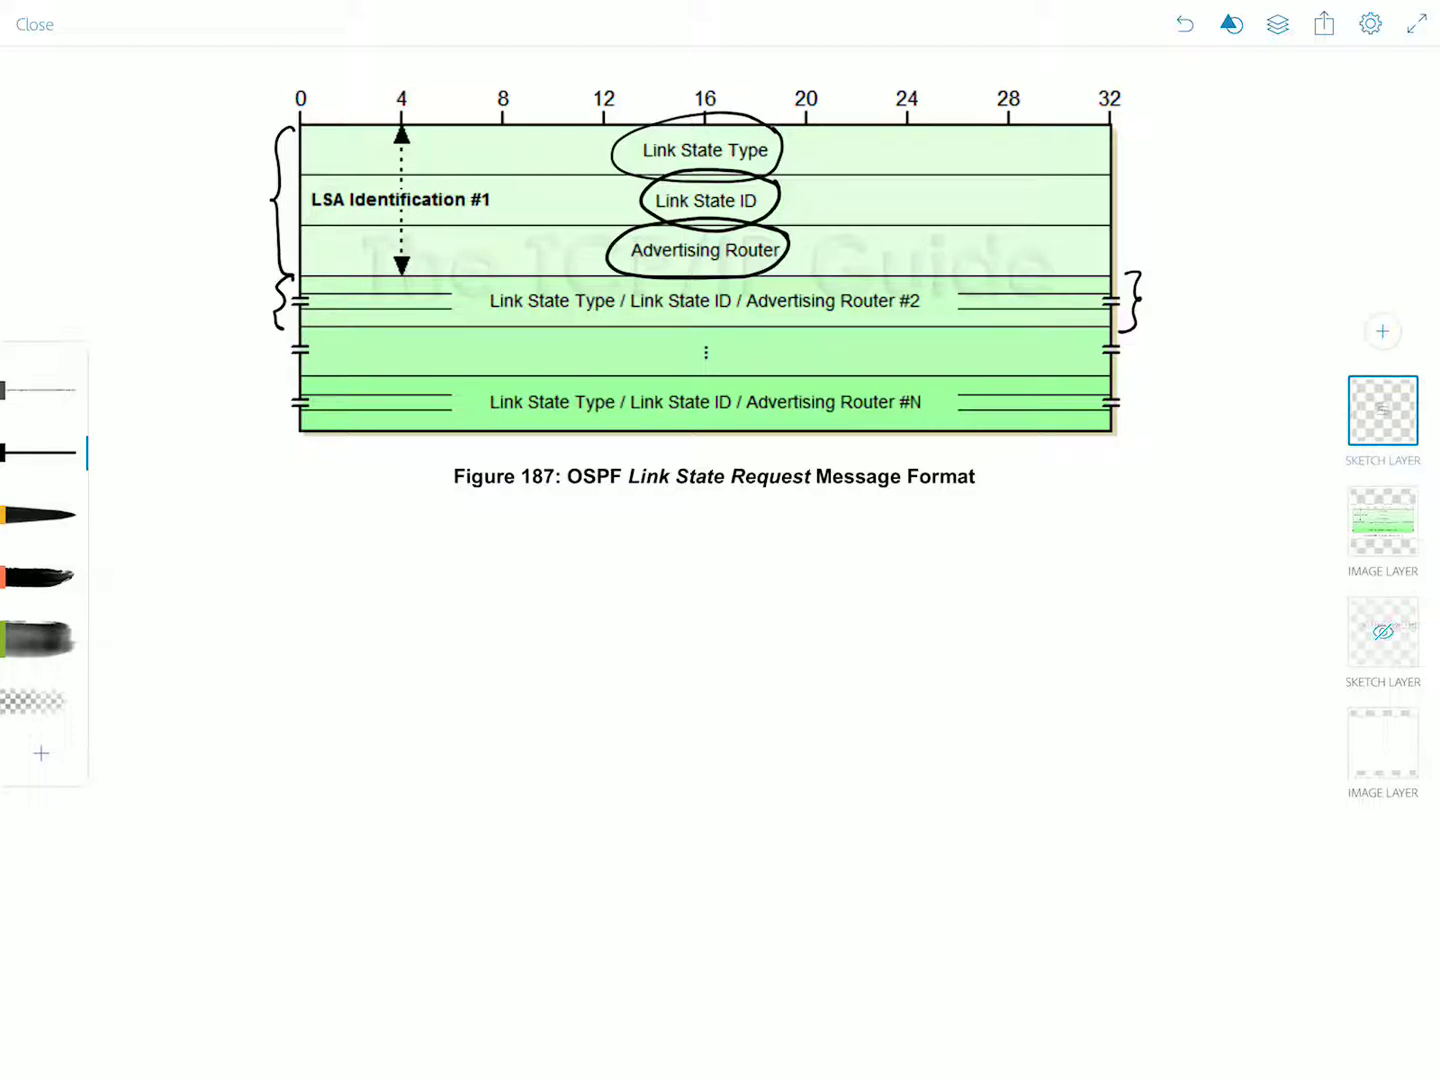
{"action": "mouse_move", "coordinate": [1112, 126]}
{"action": "left_mouse_down"}
{"action": "mouse_move", "coordinate": [1136, 214]}
{"action": "mouse_move", "coordinate": [1132, 272]}
{"action": "mouse_move", "coordinate": [1114, 279]}
{"action": "left_mouse_up"}
- Box row #2's label and circle #N in the last row
{"action": "mouse_move", "coordinate": [475, 318]}
{"action": "left_mouse_down"}
{"action": "mouse_move", "coordinate": [817, 272]}
{"action": "mouse_move", "coordinate": [947, 319]}
{"action": "left_mouse_up"}
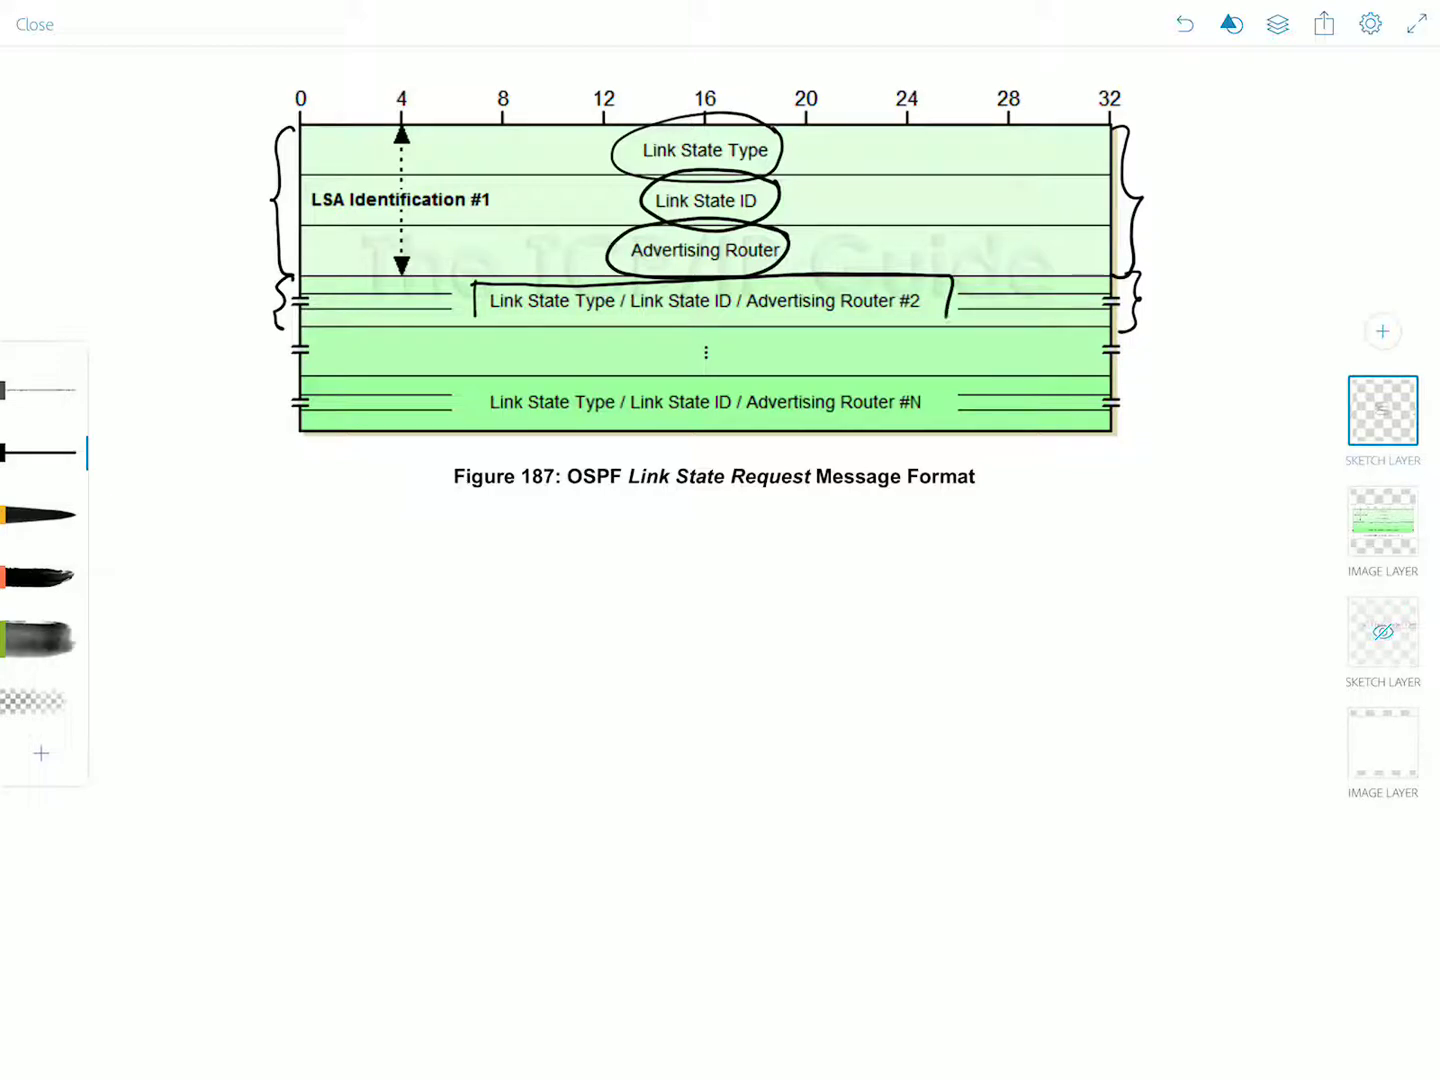
{"action": "left_click_drag", "start_coordinate": [470, 323], "coordinate": [939, 319]}
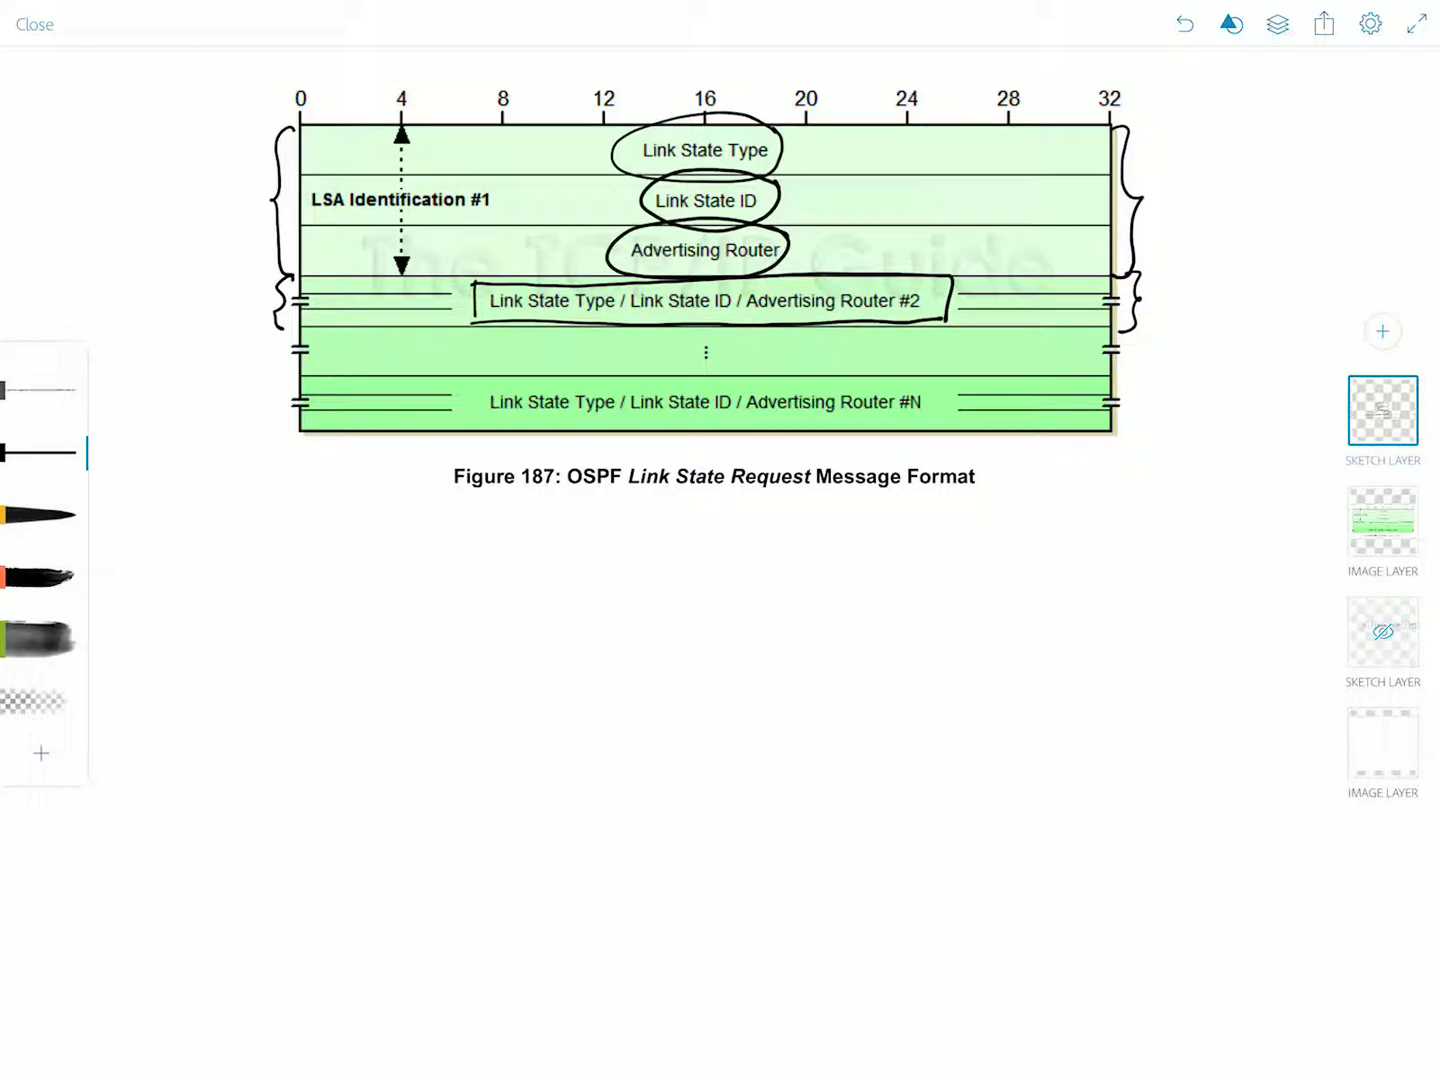
{"action": "mouse_move", "coordinate": [934, 384]}
{"action": "left_mouse_down"}
{"action": "mouse_move", "coordinate": [875, 407]}
{"action": "mouse_move", "coordinate": [930, 405]}
{"action": "mouse_move", "coordinate": [909, 380]}
{"action": "left_mouse_up"}
- Write 'Link State Type =>' in pen on the line below the figure caption
{"action": "mouse_move", "coordinate": [269, 552]}
{"action": "left_mouse_down"}
{"action": "mouse_move", "coordinate": [270, 581]}
{"action": "mouse_move", "coordinate": [286, 582]}
{"action": "left_mouse_up"}
{"action": "mouse_move", "coordinate": [281, 567]}
{"action": "left_mouse_down"}
{"action": "mouse_move", "coordinate": [280, 582]}
{"action": "mouse_move", "coordinate": [304, 570]}
{"action": "mouse_move", "coordinate": [306, 582]}
{"action": "left_mouse_up"}
{"action": "mouse_move", "coordinate": [313, 555]}
{"action": "left_mouse_down"}
{"action": "mouse_move", "coordinate": [315, 581]}
{"action": "mouse_move", "coordinate": [377, 581]}
{"action": "mouse_move", "coordinate": [387, 566]}
{"action": "left_mouse_up"}
{"action": "left_click_drag", "start_coordinate": [399, 568], "coordinate": [400, 583]}
{"action": "mouse_move", "coordinate": [405, 554]}
{"action": "left_mouse_down"}
{"action": "mouse_move", "coordinate": [408, 584]}
{"action": "mouse_move", "coordinate": [422, 565]}
{"action": "left_mouse_up"}
{"action": "left_click_drag", "start_coordinate": [412, 576], "coordinate": [467, 583]}
{"action": "mouse_move", "coordinate": [450, 551]}
{"action": "left_mouse_down"}
{"action": "mouse_move", "coordinate": [492, 560]}
{"action": "mouse_move", "coordinate": [484, 597]}
{"action": "left_mouse_up"}
{"action": "mouse_move", "coordinate": [498, 563]}
{"action": "left_mouse_down"}
{"action": "mouse_move", "coordinate": [500, 589]}
{"action": "mouse_move", "coordinate": [498, 576]}
{"action": "mouse_move", "coordinate": [576, 562]}
{"action": "mouse_move", "coordinate": [571, 588]}
{"action": "left_mouse_up"}
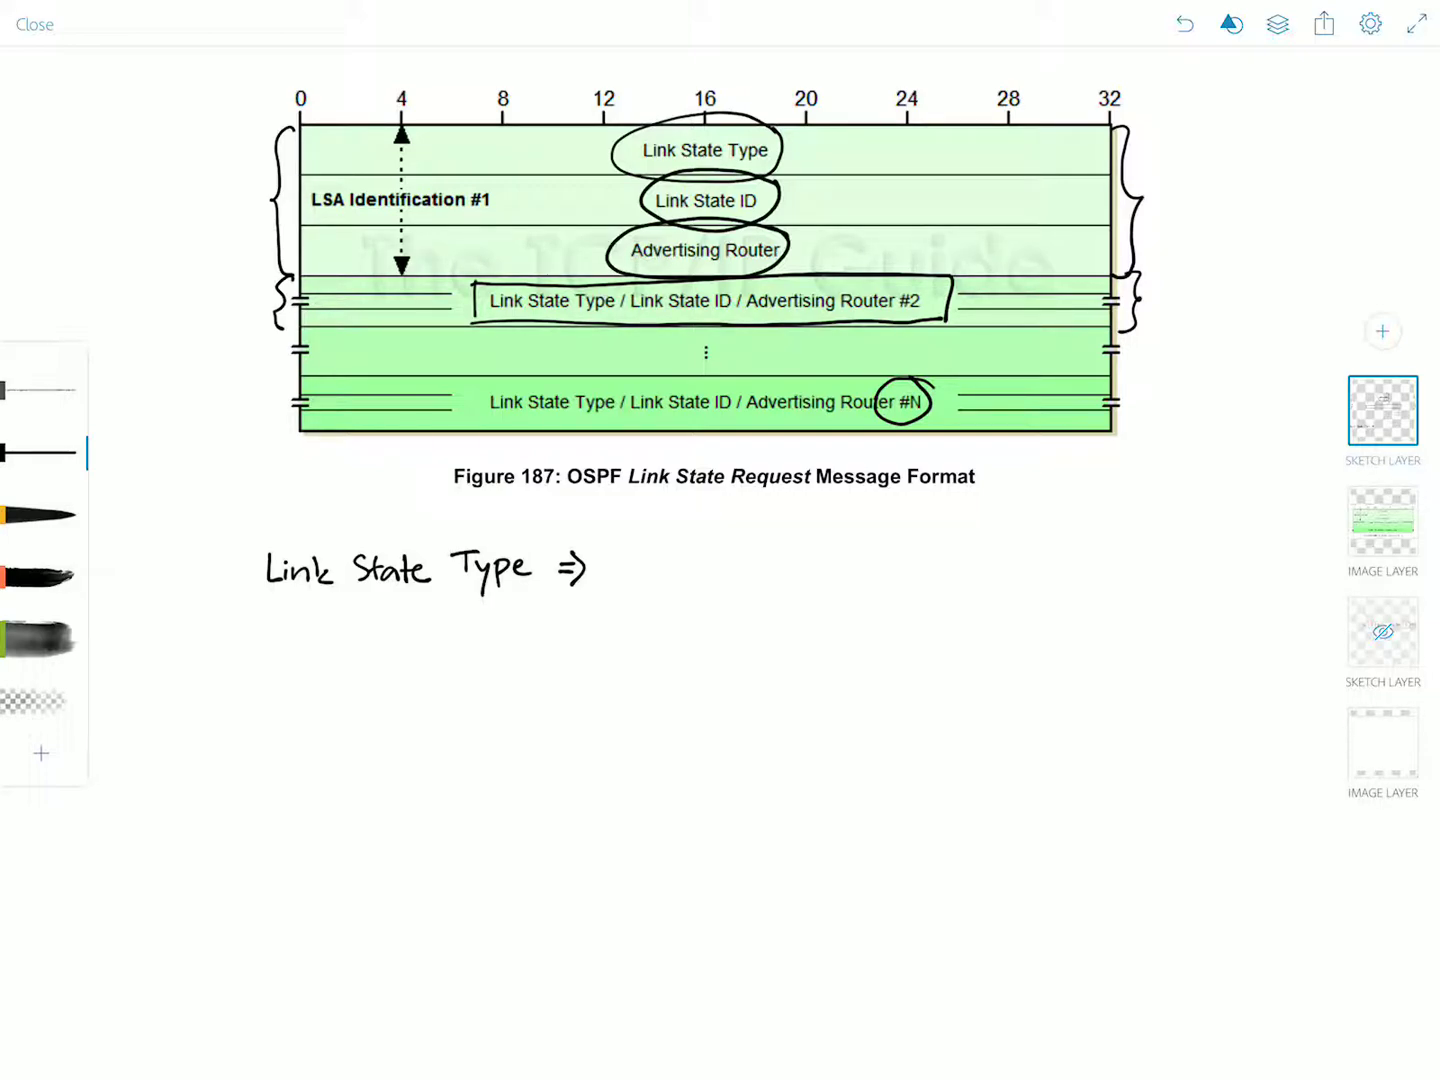
- Handwrite 'identifies the LSA type' after the arrow, redoing botched letters
{"action": "mouse_move", "coordinate": [619, 558]}
{"action": "left_mouse_down"}
{"action": "mouse_move", "coordinate": [620, 571]}
{"action": "mouse_move", "coordinate": [662, 565]}
{"action": "left_mouse_up"}
{"action": "left_click_drag", "start_coordinate": [664, 572], "coordinate": [680, 572]}
{"action": "left_click", "coordinate": [1184, 24]}
{"action": "left_click", "coordinate": [1185, 24]}
{"action": "left_click_drag", "start_coordinate": [637, 558], "coordinate": [628, 571]}
{"action": "mouse_move", "coordinate": [641, 547]}
{"action": "left_mouse_down"}
{"action": "mouse_move", "coordinate": [645, 574]}
{"action": "mouse_move", "coordinate": [684, 572]}
{"action": "left_mouse_up"}
{"action": "mouse_move", "coordinate": [691, 547]}
{"action": "left_mouse_down"}
{"action": "mouse_move", "coordinate": [693, 574]}
{"action": "mouse_move", "coordinate": [720, 555]}
{"action": "left_mouse_up"}
{"action": "mouse_move", "coordinate": [724, 556]}
{"action": "left_mouse_down"}
{"action": "mouse_move", "coordinate": [728, 574]}
{"action": "mouse_move", "coordinate": [781, 574]}
{"action": "left_mouse_up"}
{"action": "mouse_move", "coordinate": [775, 558]}
{"action": "left_mouse_down"}
{"action": "mouse_move", "coordinate": [816, 573]}
{"action": "mouse_move", "coordinate": [897, 569]}
{"action": "left_mouse_up"}
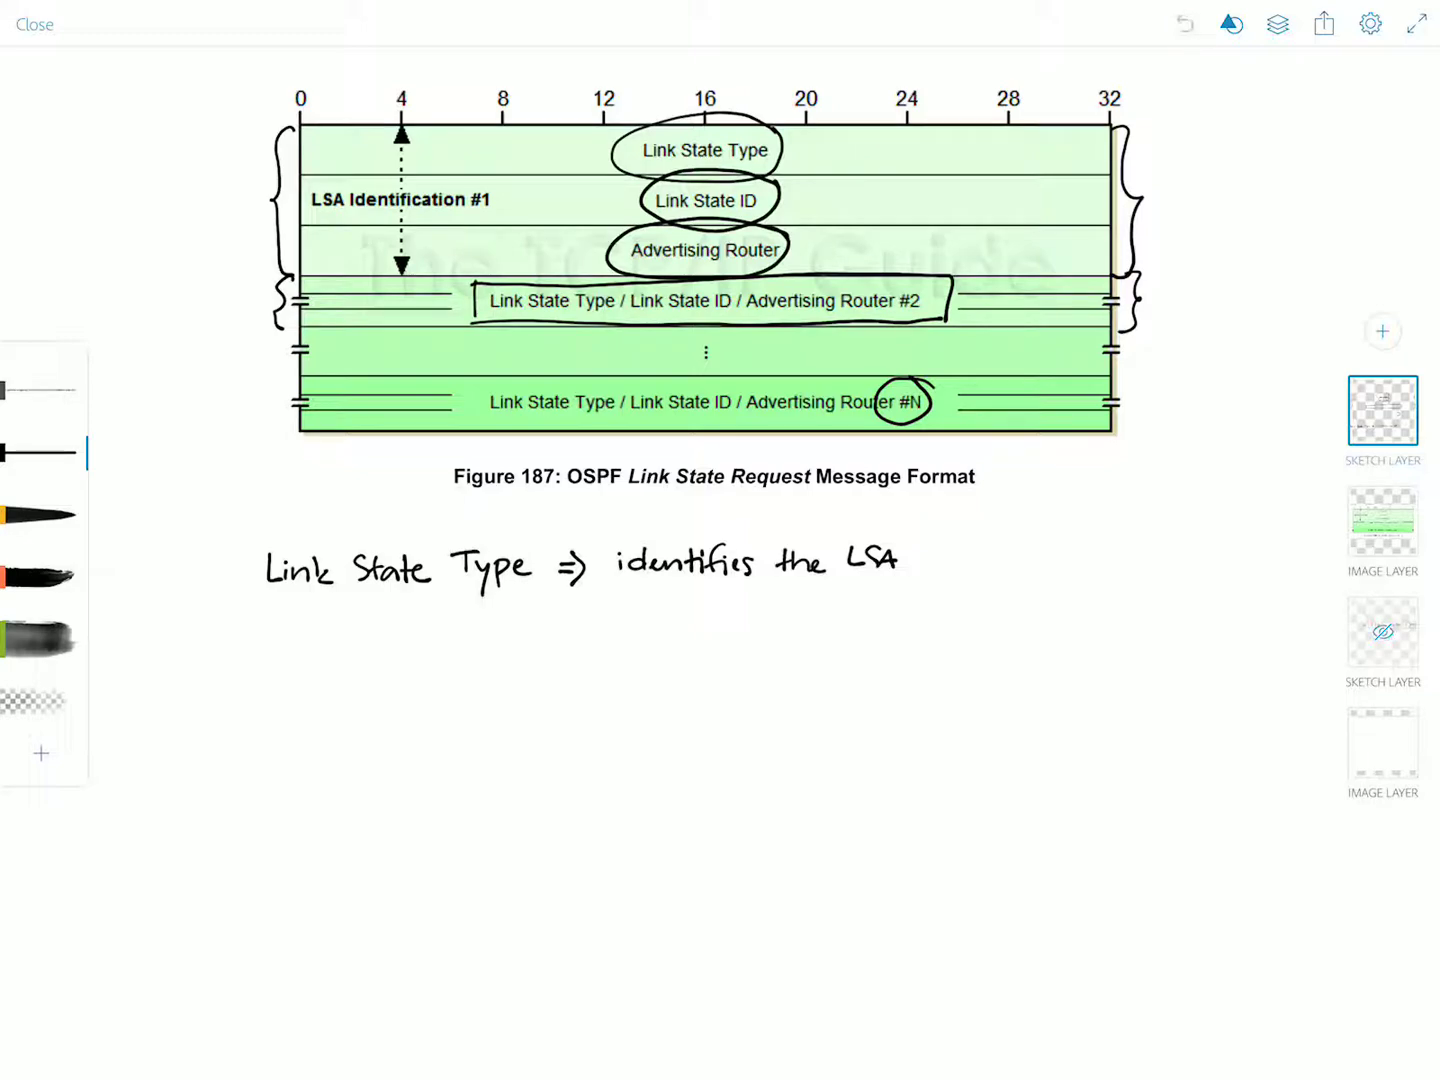
{"action": "left_click", "coordinate": [1185, 24]}
{"action": "mouse_move", "coordinate": [882, 547]}
{"action": "left_mouse_down"}
{"action": "mouse_move", "coordinate": [868, 567]}
{"action": "mouse_move", "coordinate": [929, 569]}
{"action": "left_mouse_up"}
{"action": "mouse_move", "coordinate": [919, 556]}
{"action": "left_mouse_down"}
{"action": "mouse_move", "coordinate": [936, 553]}
{"action": "mouse_move", "coordinate": [945, 585]}
{"action": "mouse_move", "coordinate": [979, 563]}
{"action": "mouse_move", "coordinate": [992, 572]}
{"action": "left_mouse_up"}
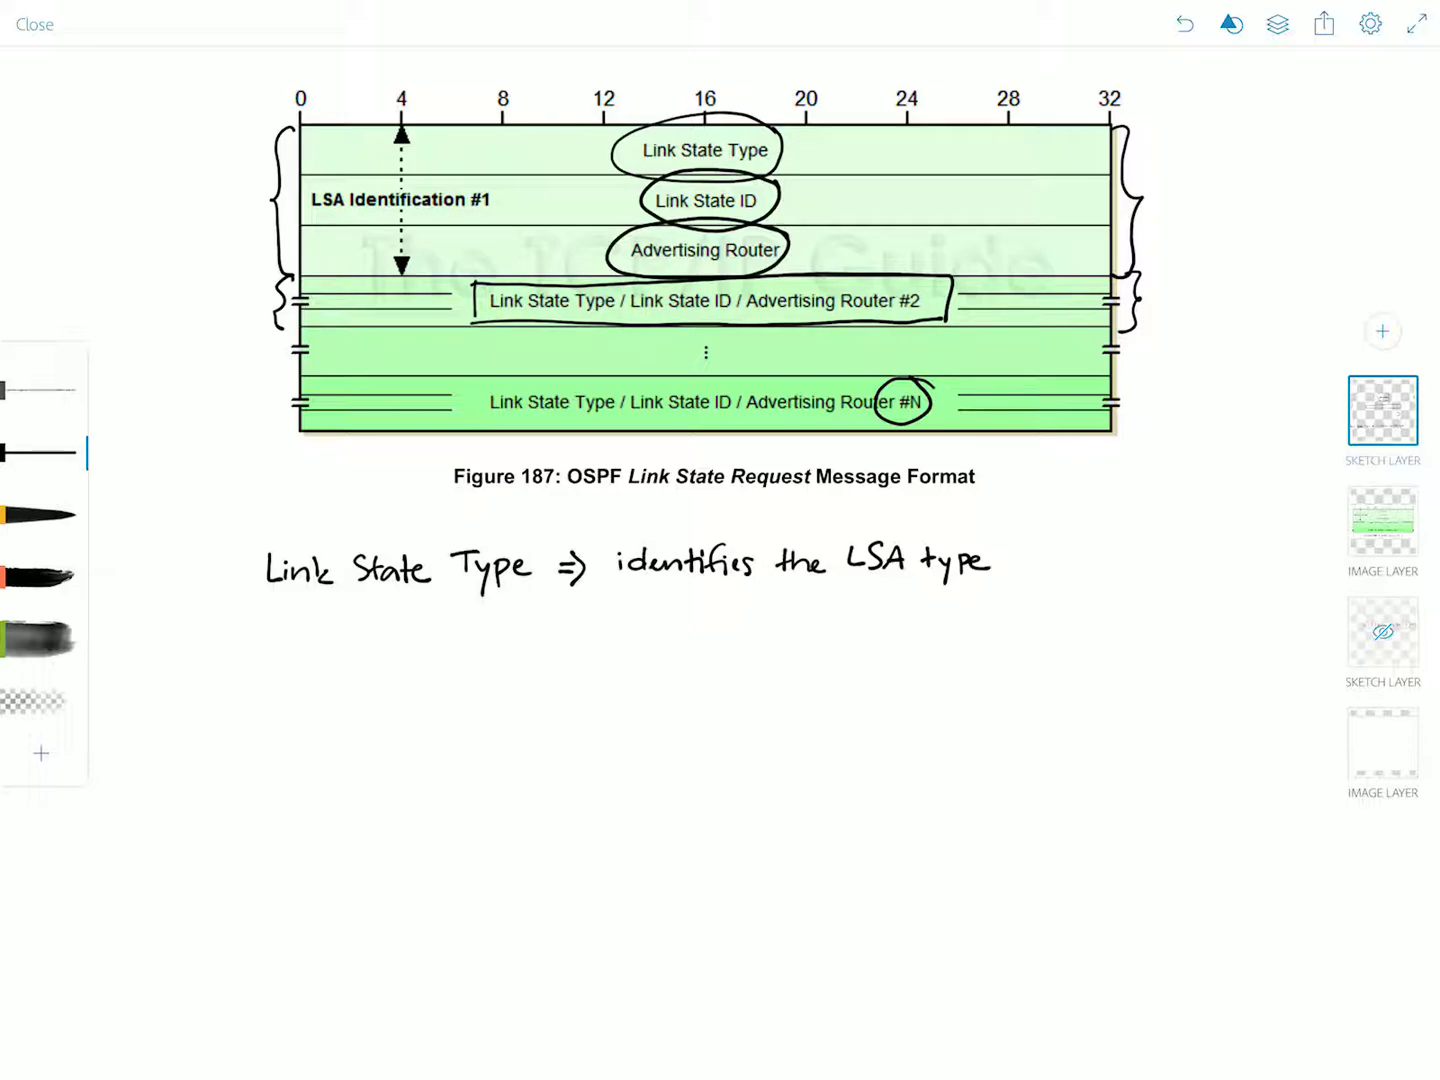
- Write 'Link State ID => dependent on LSA type' on a new note line
{"action": "mouse_move", "coordinate": [263, 621]}
{"action": "left_mouse_down"}
{"action": "mouse_move", "coordinate": [284, 653]}
{"action": "mouse_move", "coordinate": [311, 652]}
{"action": "left_mouse_up"}
{"action": "mouse_move", "coordinate": [325, 634]}
{"action": "left_mouse_down"}
{"action": "mouse_move", "coordinate": [327, 654]}
{"action": "mouse_move", "coordinate": [385, 648]}
{"action": "left_mouse_up"}
{"action": "mouse_move", "coordinate": [377, 630]}
{"action": "left_mouse_down"}
{"action": "mouse_move", "coordinate": [407, 648]}
{"action": "mouse_move", "coordinate": [423, 633]}
{"action": "left_mouse_up"}
{"action": "mouse_move", "coordinate": [418, 639]}
{"action": "left_mouse_down"}
{"action": "mouse_move", "coordinate": [476, 646]}
{"action": "mouse_move", "coordinate": [539, 630]}
{"action": "mouse_move", "coordinate": [536, 658]}
{"action": "mouse_move", "coordinate": [626, 641]}
{"action": "left_mouse_up"}
{"action": "mouse_move", "coordinate": [630, 637]}
{"action": "left_mouse_down"}
{"action": "mouse_move", "coordinate": [664, 641]}
{"action": "mouse_move", "coordinate": [682, 614]}
{"action": "mouse_move", "coordinate": [700, 639]}
{"action": "mouse_move", "coordinate": [738, 641]}
{"action": "mouse_move", "coordinate": [739, 626]}
{"action": "mouse_move", "coordinate": [833, 640]}
{"action": "left_mouse_up"}
{"action": "mouse_move", "coordinate": [844, 642]}
{"action": "left_mouse_down"}
{"action": "mouse_move", "coordinate": [855, 616]}
{"action": "mouse_move", "coordinate": [866, 642]}
{"action": "left_mouse_up"}
{"action": "left_click_drag", "start_coordinate": [848, 632], "coordinate": [894, 637]}
{"action": "mouse_move", "coordinate": [887, 626]}
{"action": "left_mouse_down"}
{"action": "mouse_move", "coordinate": [921, 642]}
{"action": "mouse_move", "coordinate": [909, 654]}
{"action": "left_mouse_up"}
{"action": "mouse_move", "coordinate": [926, 618]}
{"action": "left_mouse_down"}
{"action": "mouse_move", "coordinate": [926, 644]}
{"action": "mouse_move", "coordinate": [957, 634]}
{"action": "left_mouse_up"}
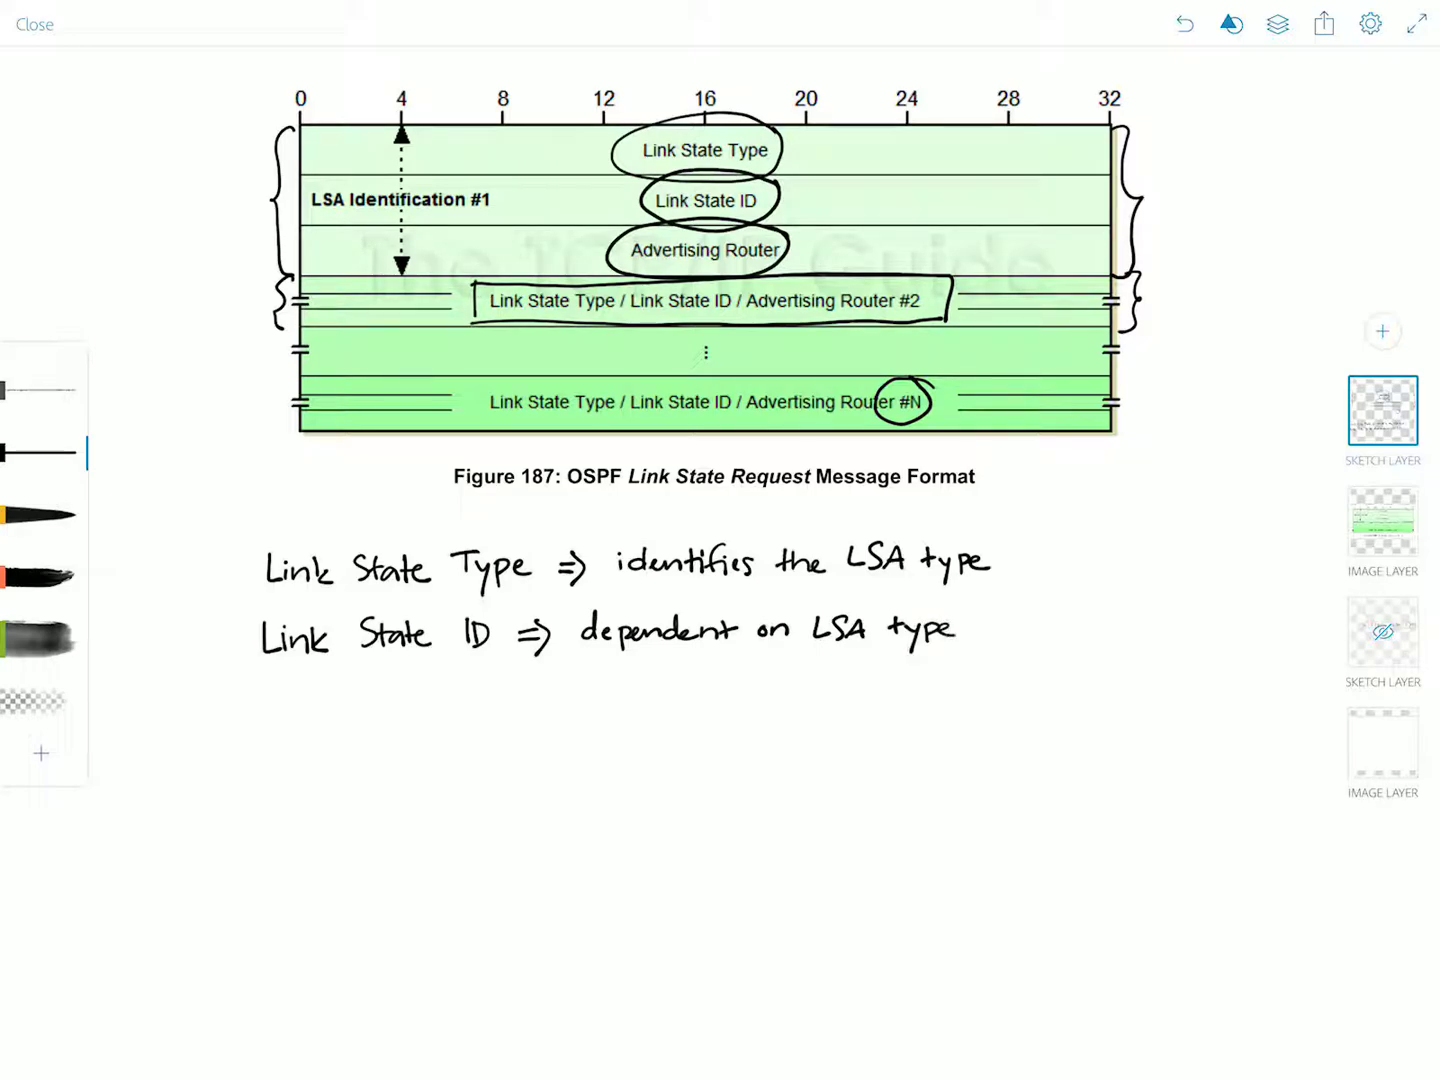
- Draw a curved arrow linking the Link State ID note to the line above
{"action": "mouse_move", "coordinate": [1017, 581]}
{"action": "left_mouse_down"}
{"action": "mouse_move", "coordinate": [988, 632]}
{"action": "mouse_move", "coordinate": [997, 578]}
{"action": "left_mouse_up"}
{"action": "left_click_drag", "start_coordinate": [996, 578], "coordinate": [1020, 581]}
{"action": "left_click", "coordinate": [1185, 24]}
{"action": "mouse_move", "coordinate": [997, 594]}
{"action": "left_mouse_down"}
{"action": "mouse_move", "coordinate": [996, 573]}
{"action": "mouse_move", "coordinate": [1026, 571]}
{"action": "left_mouse_up"}
- Write the arrowed sub-note 'Router LSA = originator's router ID' under Link State ID
{"action": "mouse_move", "coordinate": [498, 702]}
{"action": "left_mouse_down"}
{"action": "mouse_move", "coordinate": [527, 702]}
{"action": "mouse_move", "coordinate": [516, 717]}
{"action": "mouse_move", "coordinate": [587, 689]}
{"action": "left_mouse_up"}
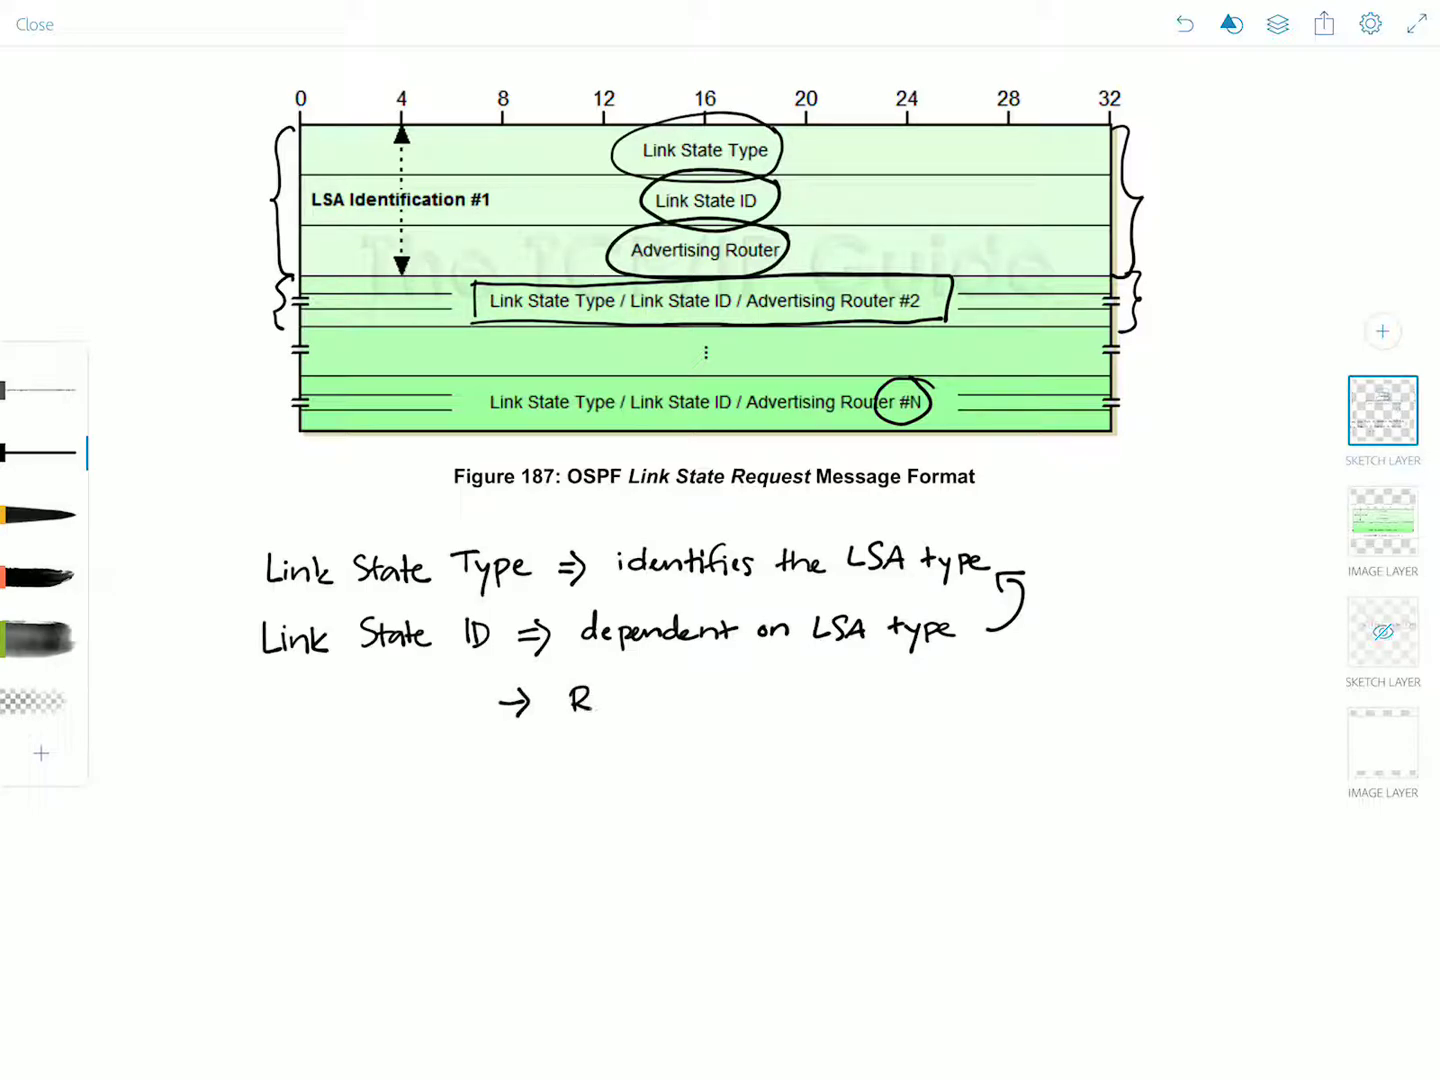
{"action": "mouse_move", "coordinate": [603, 697]}
{"action": "left_mouse_down"}
{"action": "mouse_move", "coordinate": [627, 708]}
{"action": "mouse_move", "coordinate": [633, 695]}
{"action": "left_mouse_up"}
{"action": "mouse_move", "coordinate": [635, 702]}
{"action": "left_mouse_down"}
{"action": "mouse_move", "coordinate": [711, 699]}
{"action": "mouse_move", "coordinate": [699, 709]}
{"action": "left_mouse_up"}
{"action": "left_click", "coordinate": [1185, 23]}
{"action": "left_click", "coordinate": [1185, 24]}
{"action": "left_click_drag", "start_coordinate": [712, 708], "coordinate": [761, 693]}
{"action": "left_click_drag", "start_coordinate": [749, 702], "coordinate": [826, 698]}
{"action": "left_click_drag", "start_coordinate": [847, 687], "coordinate": [837, 713]}
{"action": "mouse_move", "coordinate": [853, 684]}
{"action": "left_mouse_down"}
{"action": "mouse_move", "coordinate": [854, 698]}
{"action": "mouse_move", "coordinate": [875, 698]}
{"action": "left_mouse_up"}
{"action": "left_click_drag", "start_coordinate": [891, 687], "coordinate": [902, 697]}
{"action": "left_click_drag", "start_coordinate": [893, 684], "coordinate": [943, 680]}
{"action": "mouse_move", "coordinate": [959, 682]}
{"action": "left_mouse_down"}
{"action": "mouse_move", "coordinate": [947, 698]}
{"action": "mouse_move", "coordinate": [988, 695]}
{"action": "left_mouse_up"}
{"action": "mouse_move", "coordinate": [994, 684]}
{"action": "left_mouse_down"}
{"action": "mouse_move", "coordinate": [1036, 698]}
{"action": "mouse_move", "coordinate": [1047, 679]}
{"action": "left_mouse_up"}
{"action": "mouse_move", "coordinate": [1046, 688]}
{"action": "left_mouse_down"}
{"action": "mouse_move", "coordinate": [1072, 679]}
{"action": "mouse_move", "coordinate": [1109, 697]}
{"action": "left_mouse_up"}
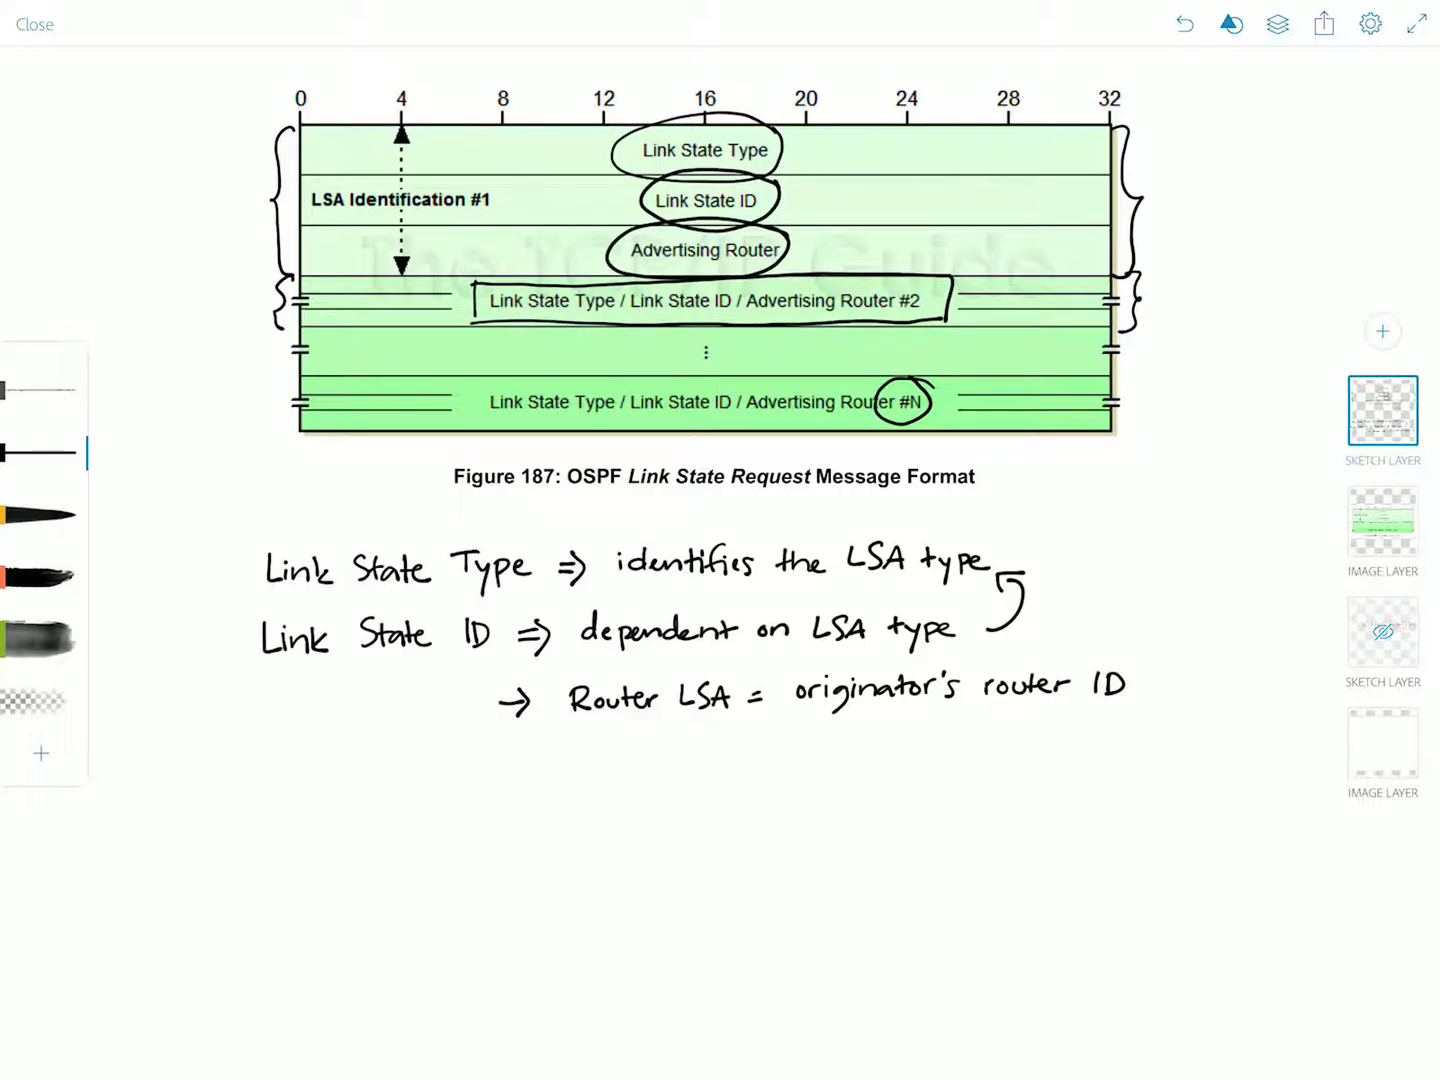
- Write 'Network LSA = interface IP of DR' below it and begin 'Adverti' further down
{"action": "mouse_move", "coordinate": [488, 751]}
{"action": "left_mouse_down"}
{"action": "mouse_move", "coordinate": [511, 751]}
{"action": "mouse_move", "coordinate": [502, 765]}
{"action": "mouse_move", "coordinate": [588, 736]}
{"action": "mouse_move", "coordinate": [610, 765]}
{"action": "left_mouse_up"}
{"action": "mouse_move", "coordinate": [601, 747]}
{"action": "left_mouse_down"}
{"action": "mouse_move", "coordinate": [635, 765]}
{"action": "mouse_move", "coordinate": [680, 745]}
{"action": "mouse_move", "coordinate": [682, 763]}
{"action": "mouse_move", "coordinate": [743, 763]}
{"action": "mouse_move", "coordinate": [765, 736]}
{"action": "mouse_move", "coordinate": [776, 761]}
{"action": "left_mouse_up"}
{"action": "left_click_drag", "start_coordinate": [758, 751], "coordinate": [880, 747]}
{"action": "mouse_move", "coordinate": [882, 723]}
{"action": "left_mouse_down"}
{"action": "mouse_move", "coordinate": [884, 749]}
{"action": "mouse_move", "coordinate": [895, 731]}
{"action": "left_mouse_up"}
{"action": "mouse_move", "coordinate": [887, 740]}
{"action": "left_mouse_down"}
{"action": "mouse_move", "coordinate": [914, 731]}
{"action": "mouse_move", "coordinate": [920, 747]}
{"action": "mouse_move", "coordinate": [936, 734]}
{"action": "mouse_move", "coordinate": [956, 747]}
{"action": "left_mouse_up"}
{"action": "mouse_move", "coordinate": [968, 736]}
{"action": "left_mouse_down"}
{"action": "mouse_move", "coordinate": [960, 747]}
{"action": "mouse_move", "coordinate": [1057, 743]}
{"action": "left_mouse_up"}
{"action": "left_click", "coordinate": [1052, 735]}
{"action": "left_click_drag", "start_coordinate": [1084, 723], "coordinate": [1074, 747]}
{"action": "left_click_drag", "start_coordinate": [1067, 736], "coordinate": [1124, 746]}
{"action": "left_click_drag", "start_coordinate": [1123, 722], "coordinate": [1144, 747]}
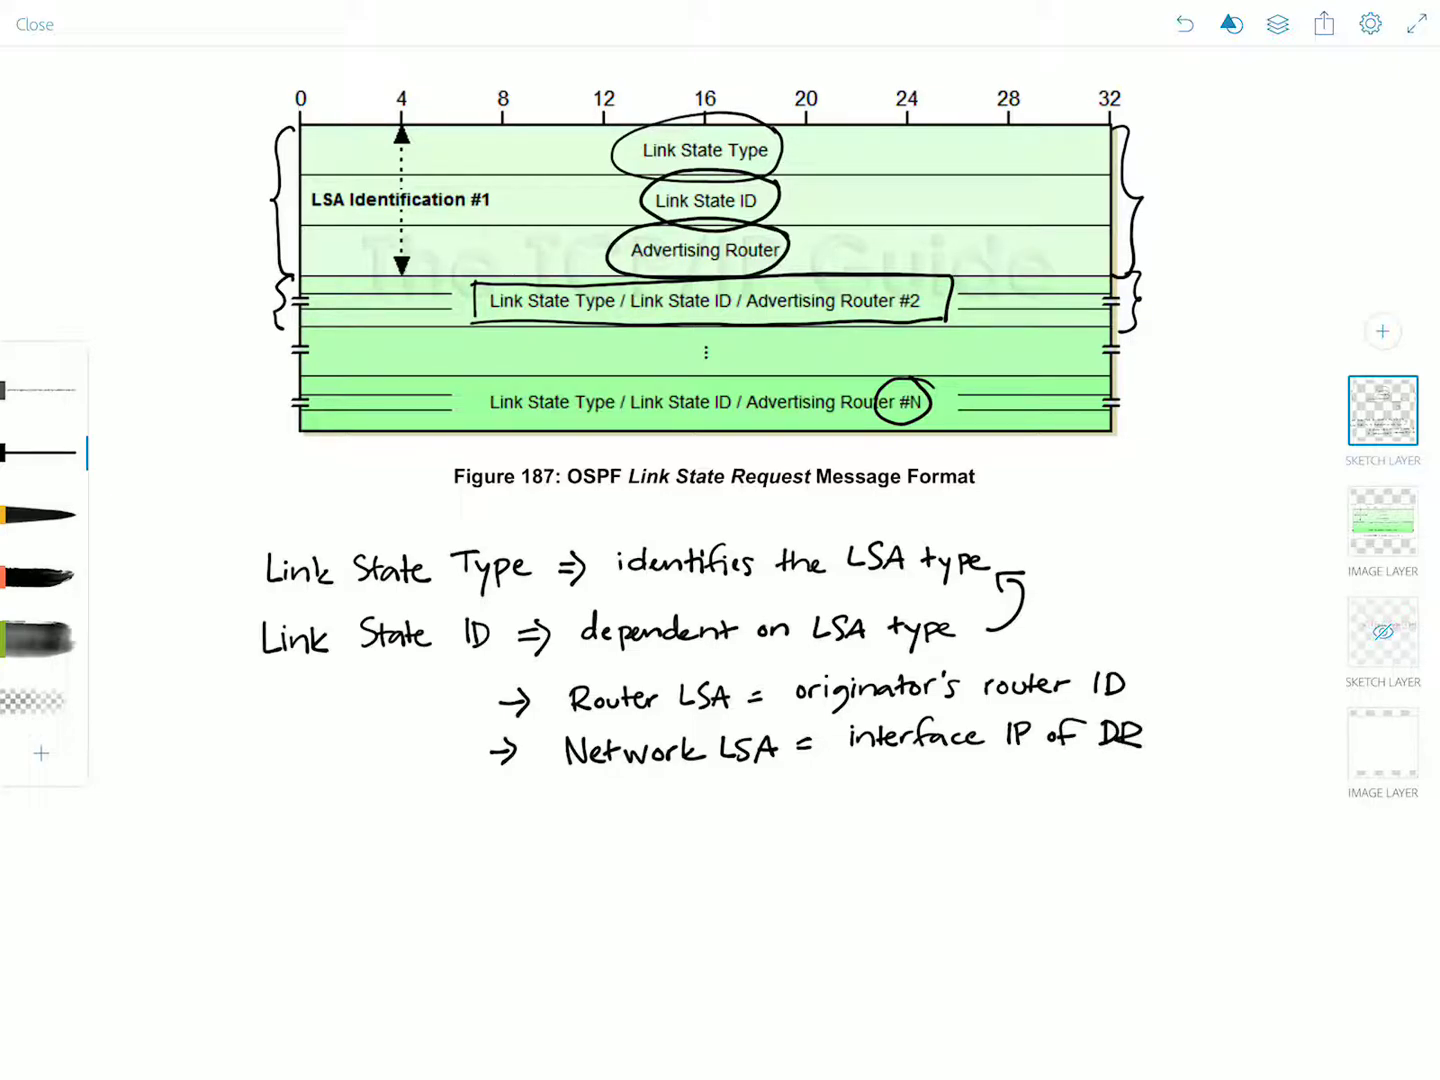
{"action": "mouse_move", "coordinate": [200, 861]}
{"action": "left_mouse_down"}
{"action": "mouse_move", "coordinate": [221, 844]}
{"action": "mouse_move", "coordinate": [239, 860]}
{"action": "mouse_move", "coordinate": [259, 844]}
{"action": "mouse_move", "coordinate": [272, 855]}
{"action": "left_mouse_up"}
- Finish writing 'Advertising Router', undoing and redrawing the misdrawn letters
{"action": "mouse_move", "coordinate": [274, 846]}
{"action": "left_mouse_down"}
{"action": "mouse_move", "coordinate": [293, 857]}
{"action": "mouse_move", "coordinate": [300, 840]}
{"action": "left_mouse_up"}
{"action": "left_click_drag", "start_coordinate": [304, 844], "coordinate": [304, 857]}
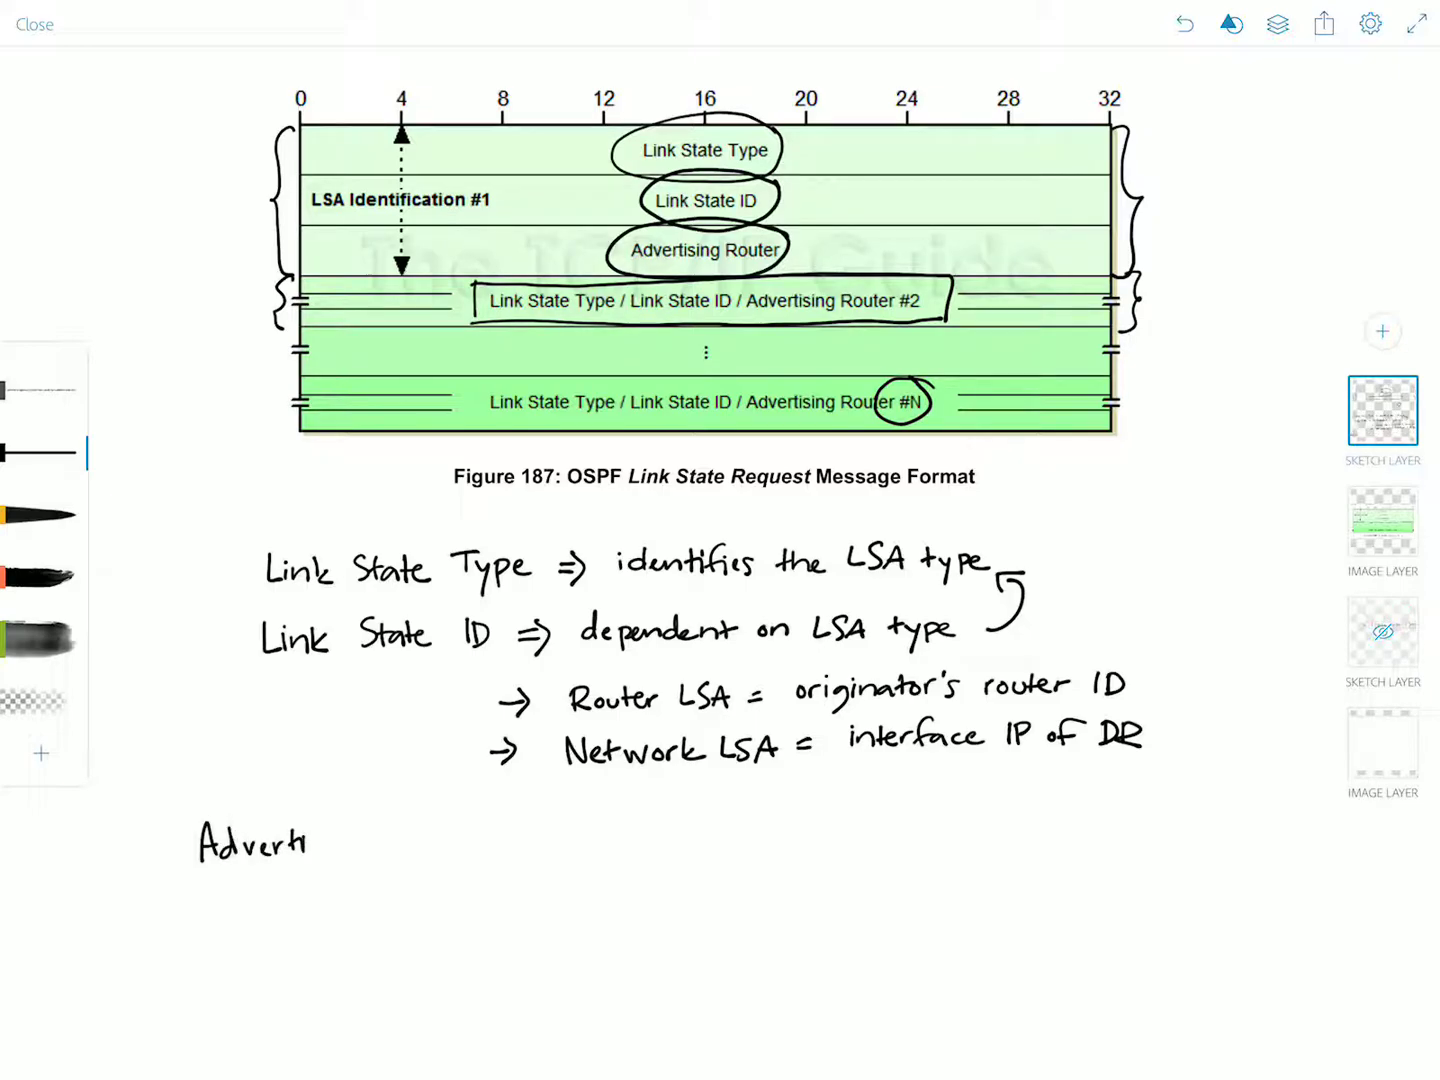
{"action": "key", "text": "ctrl+z"}
{"action": "key", "text": "ctrl+z"}
{"action": "key", "text": "ctrl+z"}
{"action": "key", "text": "ctrl+z"}
{"action": "left_click_drag", "start_coordinate": [274, 857], "coordinate": [299, 840]}
{"action": "mouse_move", "coordinate": [303, 843]}
{"action": "left_mouse_down"}
{"action": "mouse_move", "coordinate": [304, 857]}
{"action": "mouse_move", "coordinate": [347, 855]}
{"action": "mouse_move", "coordinate": [362, 839]}
{"action": "mouse_move", "coordinate": [351, 889]}
{"action": "left_mouse_up"}
{"action": "left_click_drag", "start_coordinate": [409, 826], "coordinate": [411, 856]}
{"action": "left_click_drag", "start_coordinate": [410, 826], "coordinate": [430, 853]}
{"action": "mouse_move", "coordinate": [436, 841]}
{"action": "left_mouse_down"}
{"action": "mouse_move", "coordinate": [460, 850]}
{"action": "mouse_move", "coordinate": [470, 835]}
{"action": "left_mouse_up"}
{"action": "mouse_move", "coordinate": [473, 844]}
{"action": "left_mouse_down"}
{"action": "mouse_move", "coordinate": [534, 837]}
{"action": "mouse_move", "coordinate": [532, 862]}
{"action": "left_mouse_up"}
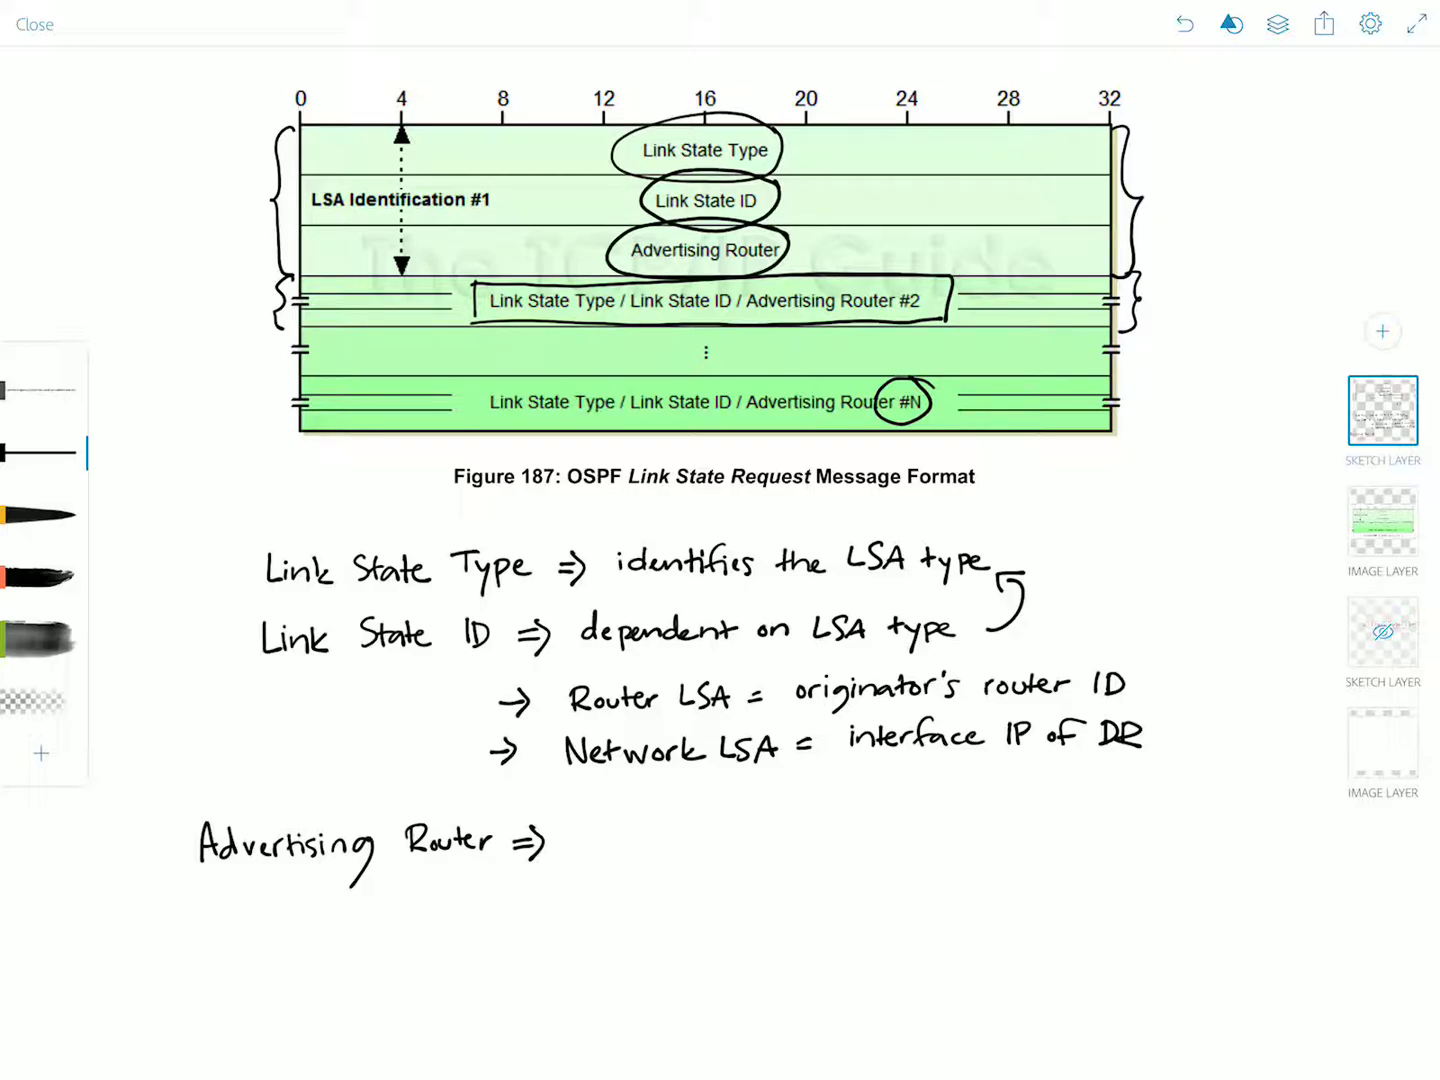
- Write '=> router ID of LSA originator' after Advertising Router
{"action": "left_click_drag", "start_coordinate": [574, 835], "coordinate": [619, 852]}
{"action": "mouse_move", "coordinate": [623, 824]}
{"action": "left_mouse_down"}
{"action": "mouse_move", "coordinate": [626, 855]}
{"action": "mouse_move", "coordinate": [635, 835]}
{"action": "left_mouse_up"}
{"action": "mouse_move", "coordinate": [630, 847]}
{"action": "left_mouse_down"}
{"action": "mouse_move", "coordinate": [664, 833]}
{"action": "mouse_move", "coordinate": [703, 852]}
{"action": "mouse_move", "coordinate": [747, 840]}
{"action": "left_mouse_up"}
{"action": "left_click", "coordinate": [743, 847]}
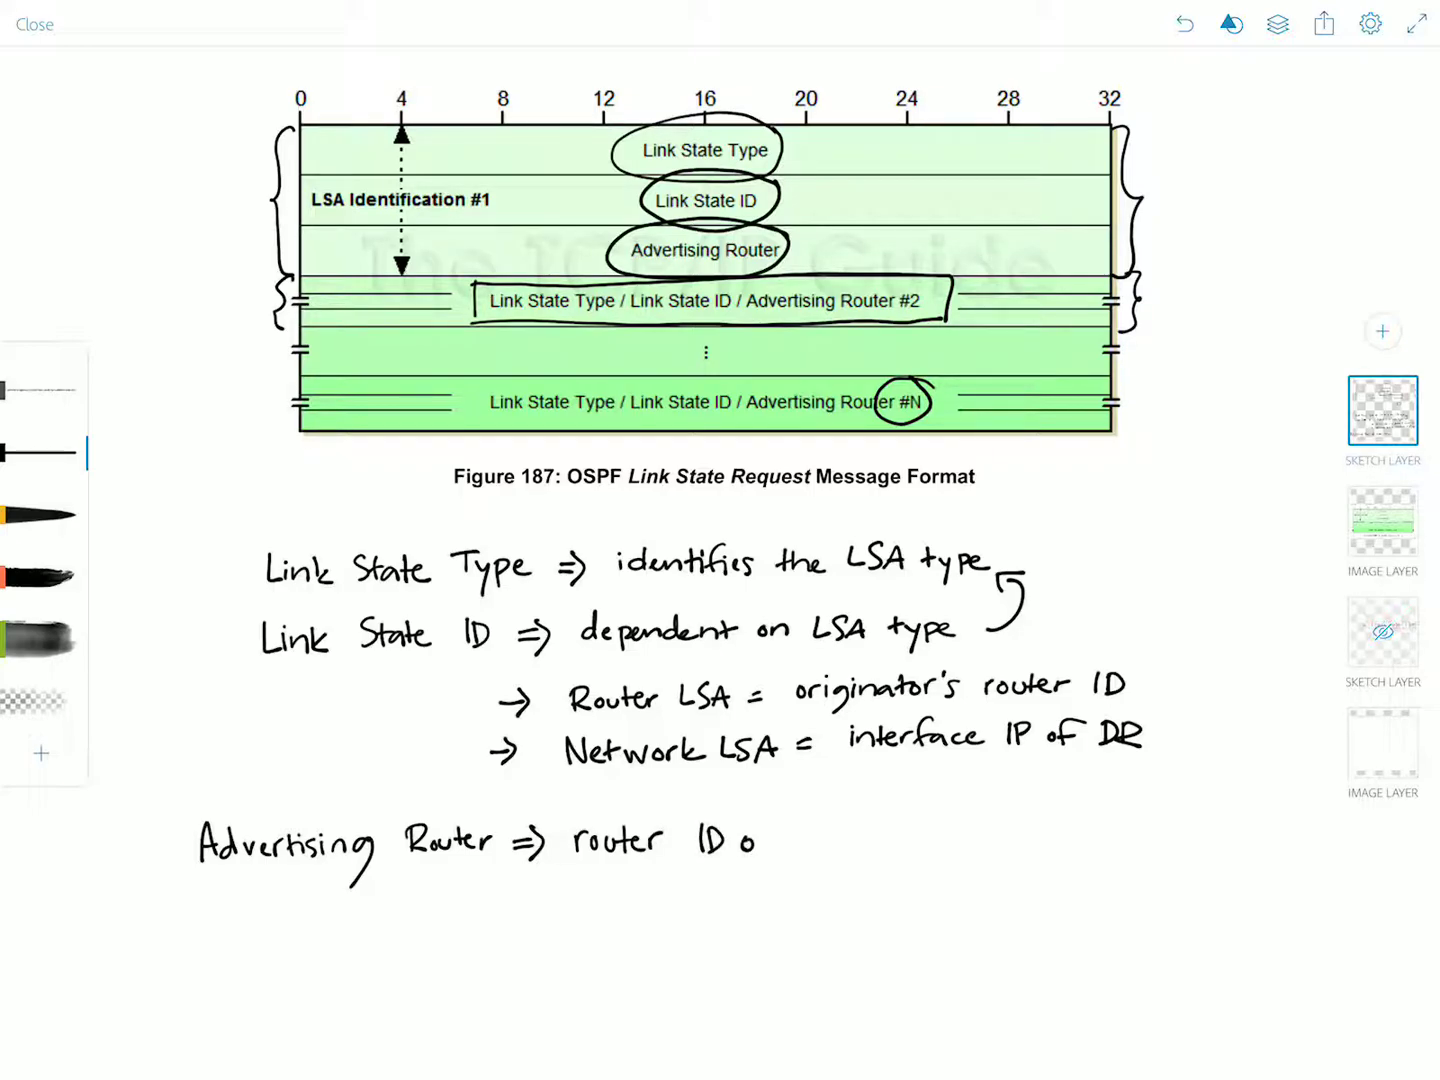
{"action": "left_click", "coordinate": [1184, 24]}
{"action": "left_click", "coordinate": [1184, 24]}
{"action": "mouse_move", "coordinate": [762, 837]}
{"action": "left_mouse_down"}
{"action": "mouse_move", "coordinate": [767, 855]}
{"action": "mouse_move", "coordinate": [792, 830]}
{"action": "mouse_move", "coordinate": [839, 851]}
{"action": "left_mouse_up"}
{"action": "mouse_move", "coordinate": [851, 850]}
{"action": "left_mouse_down"}
{"action": "mouse_move", "coordinate": [864, 822]}
{"action": "mouse_move", "coordinate": [880, 850]}
{"action": "left_mouse_up"}
{"action": "left_click_drag", "start_coordinate": [857, 839], "coordinate": [884, 837]}
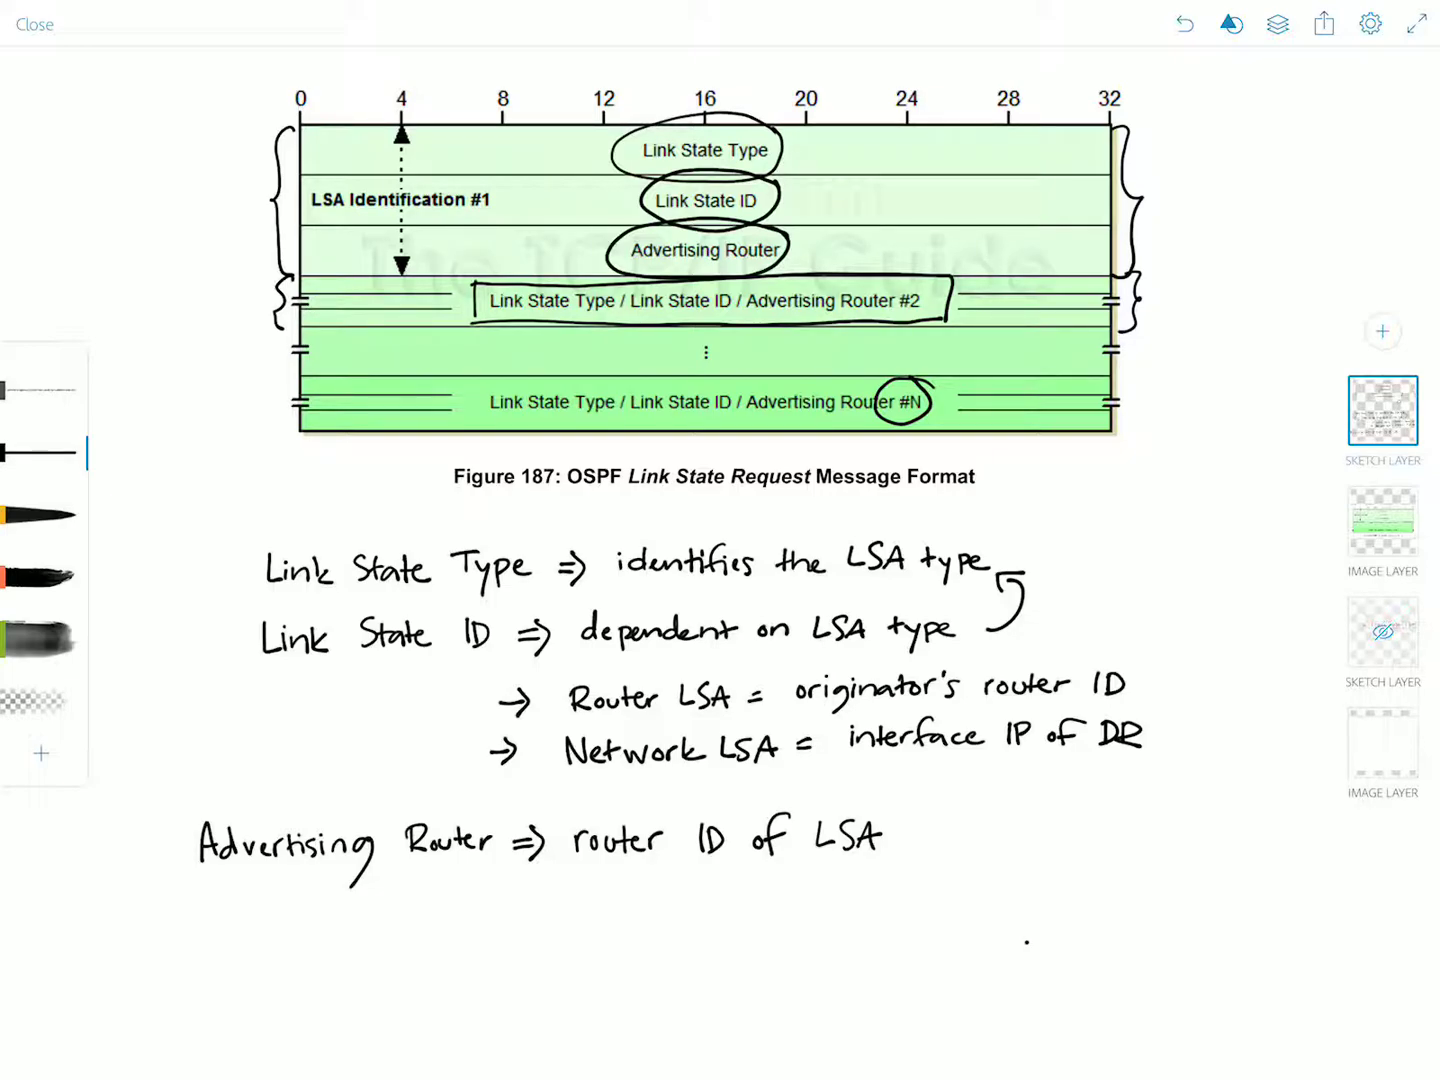
{"action": "mouse_move", "coordinate": [915, 830]}
{"action": "left_mouse_down"}
{"action": "mouse_move", "coordinate": [938, 833]}
{"action": "mouse_move", "coordinate": [952, 857]}
{"action": "mouse_move", "coordinate": [1044, 835]}
{"action": "left_mouse_up"}
{"action": "left_click", "coordinate": [976, 817]}
{"action": "left_click_drag", "start_coordinate": [1051, 837], "coordinate": [1083, 831]}
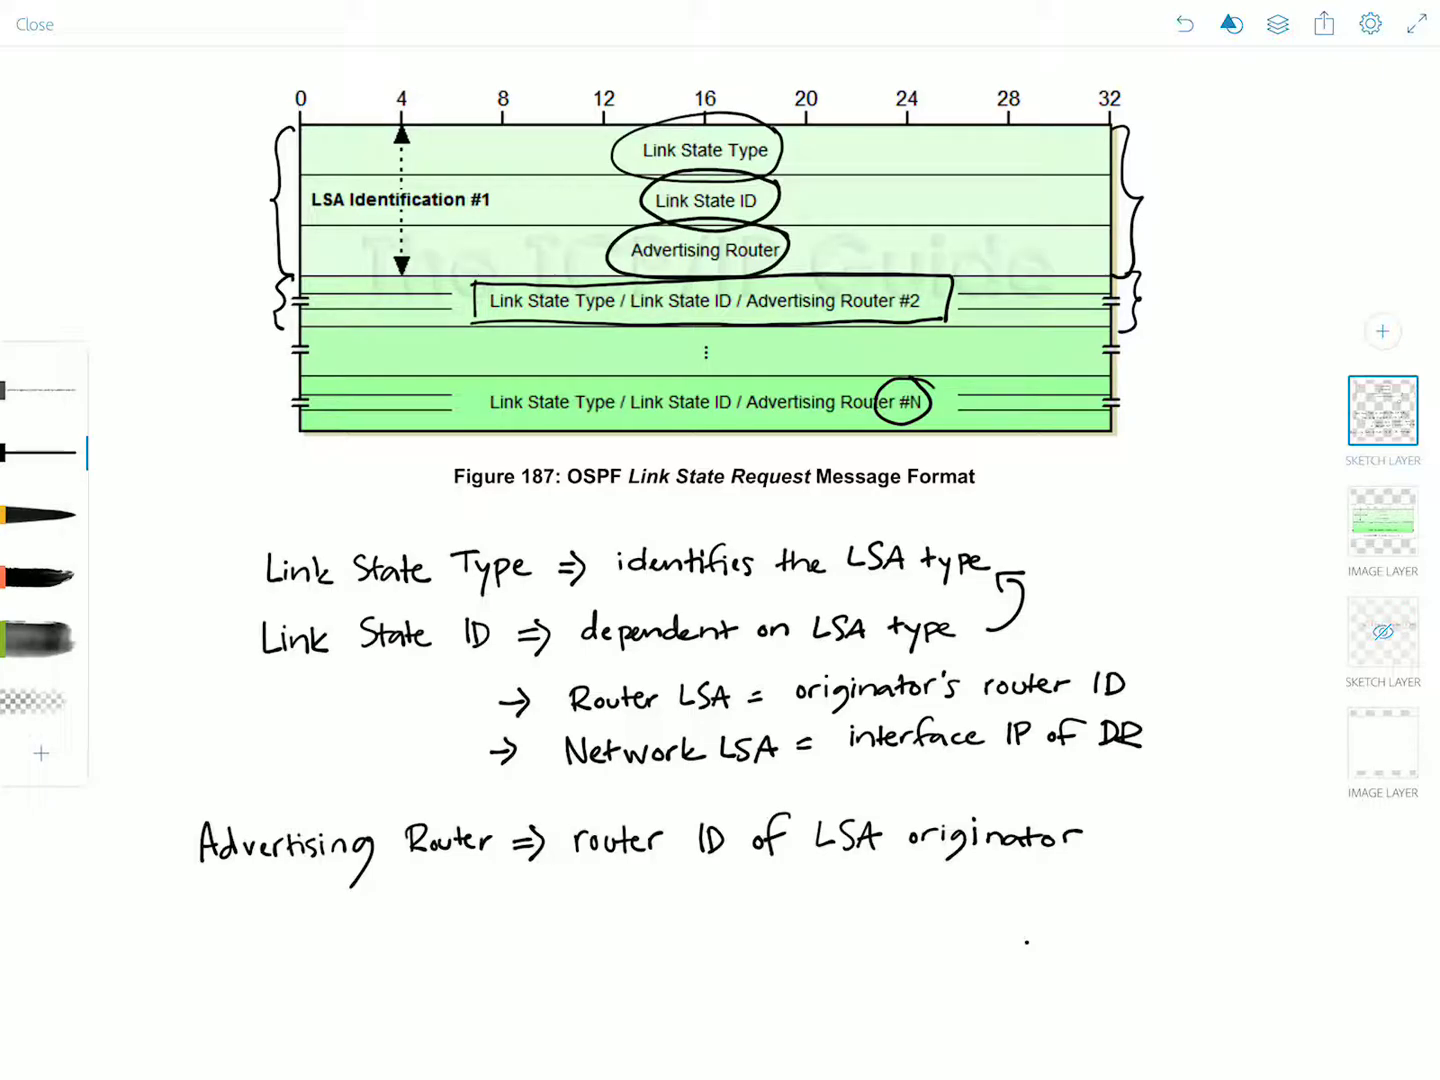
- Switch to CloudShark in Safari and show details of LS Request packet 23
{"action": "left_click_drag", "start_coordinate": [720, 1075], "coordinate": [720, 563]}
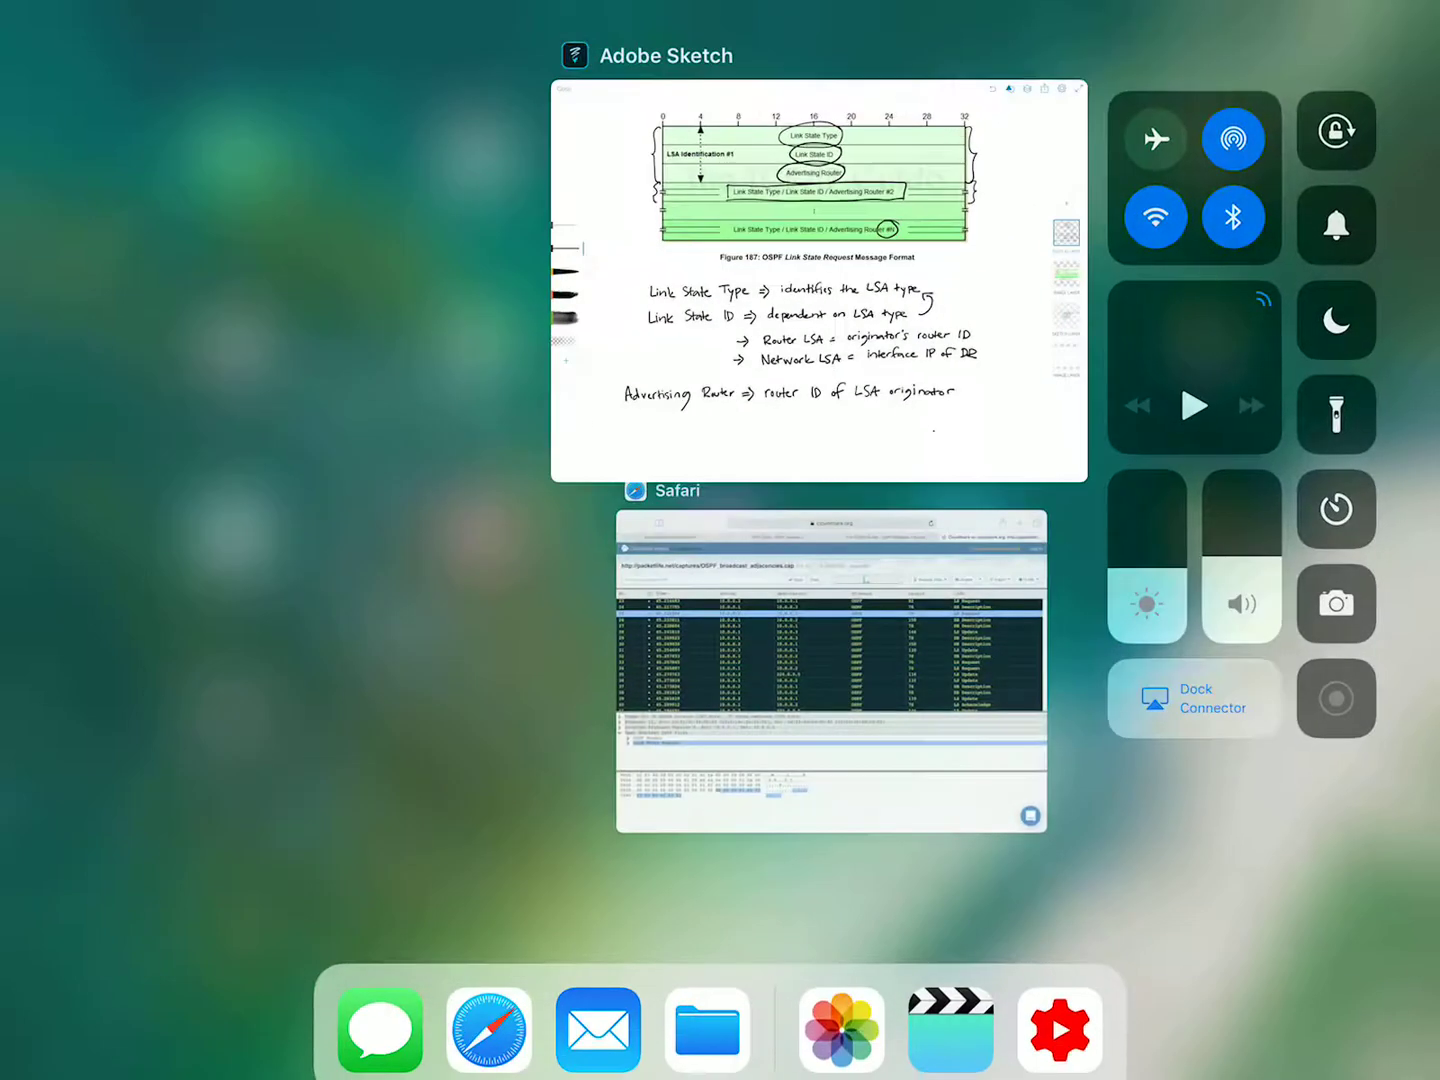
{"action": "left_click", "coordinate": [832, 668]}
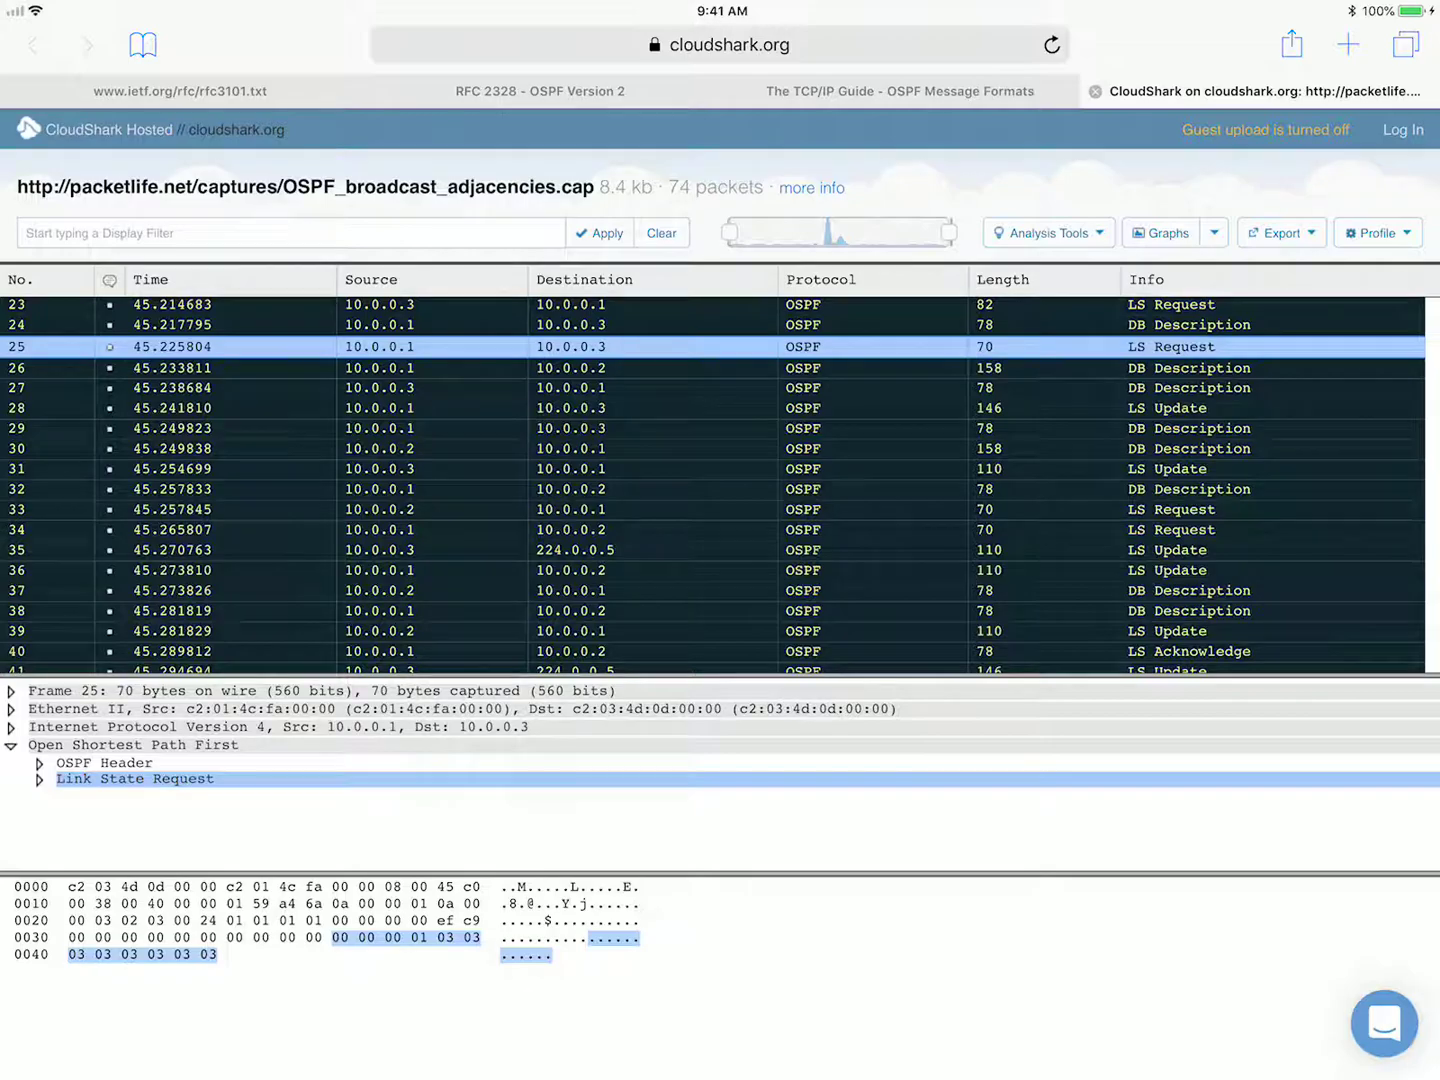
{"action": "left_click", "coordinate": [450, 305]}
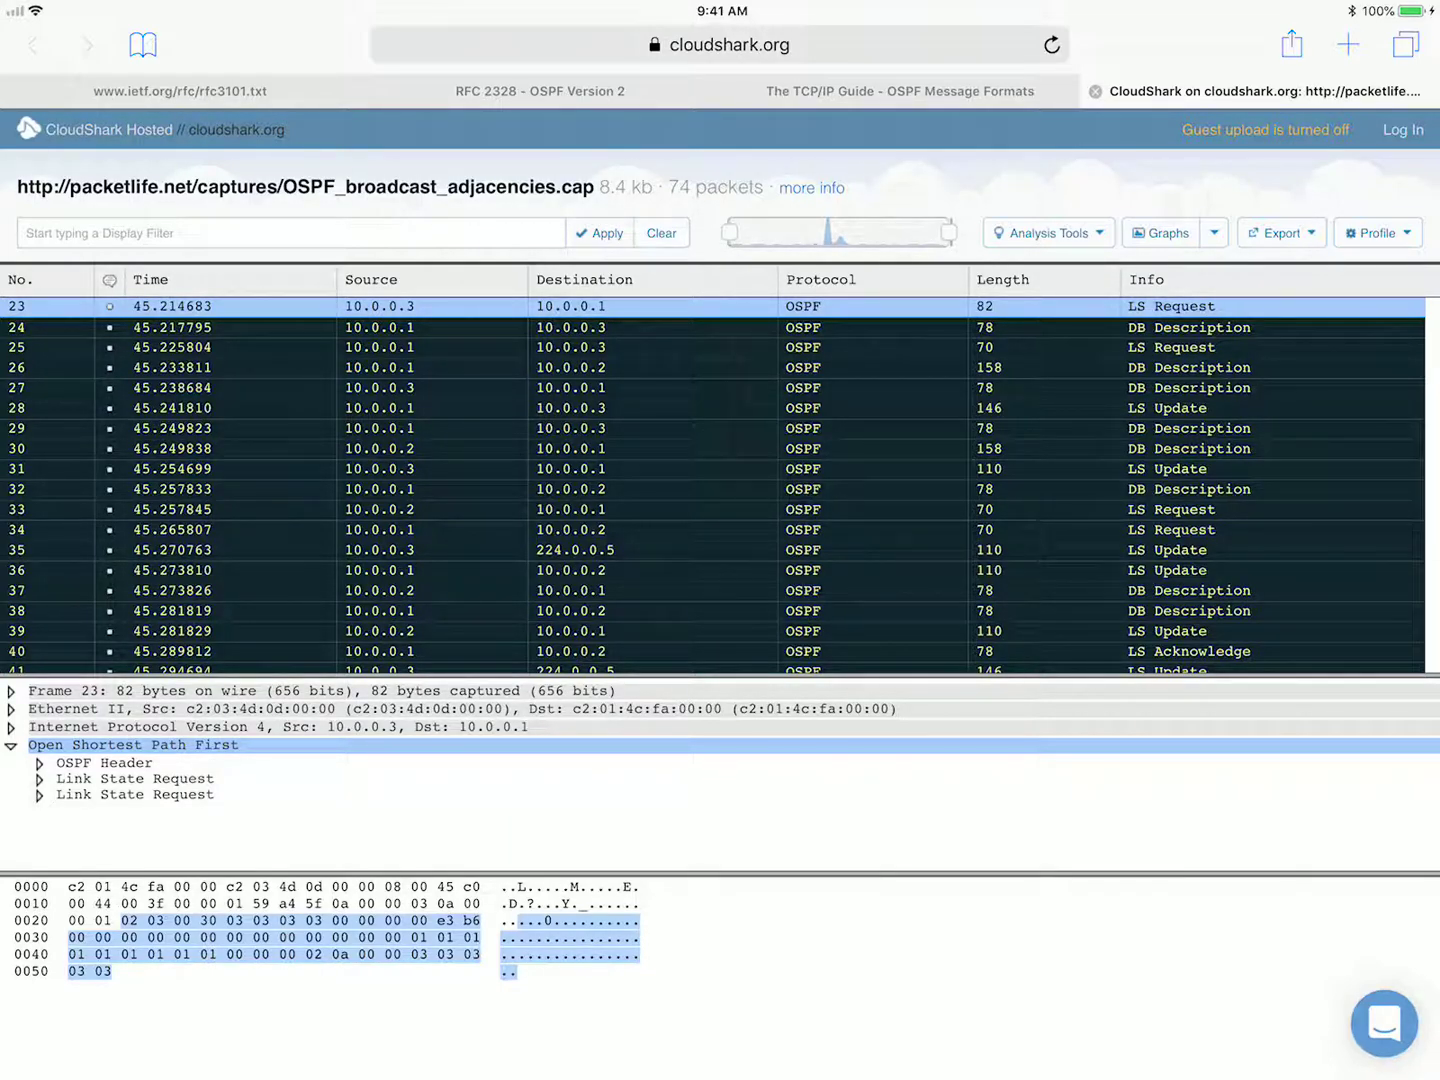
{"action": "left_click", "coordinate": [104, 762]}
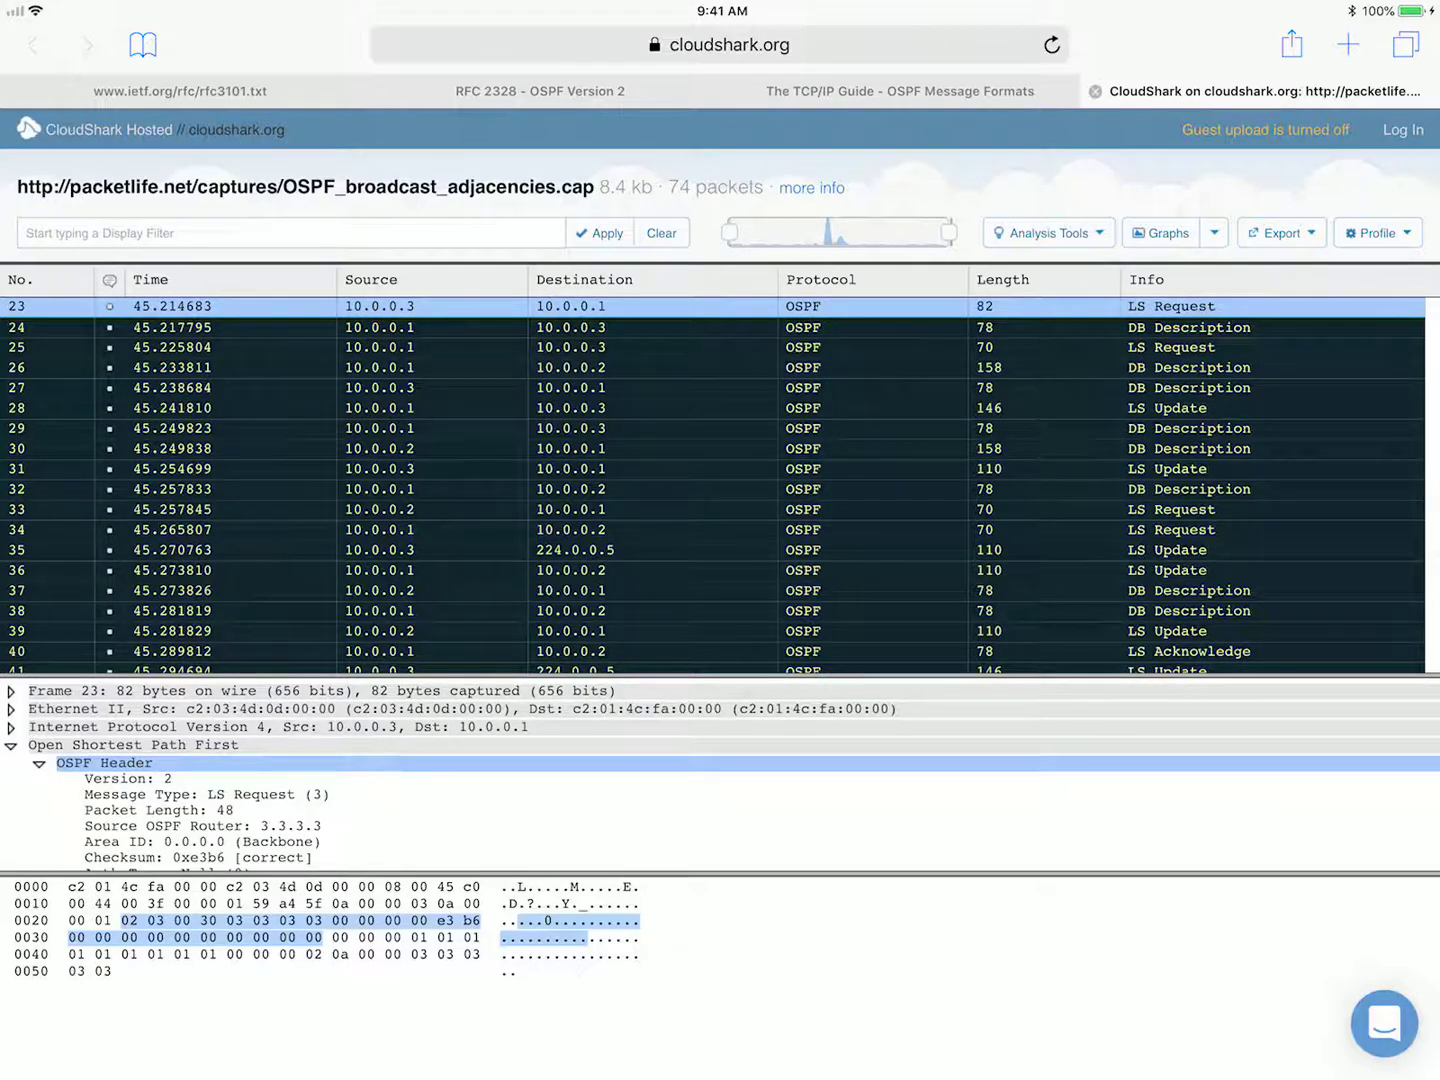
{"action": "scroll", "coordinate": [720, 777], "scroll_direction": "down", "scroll_amount": 2}
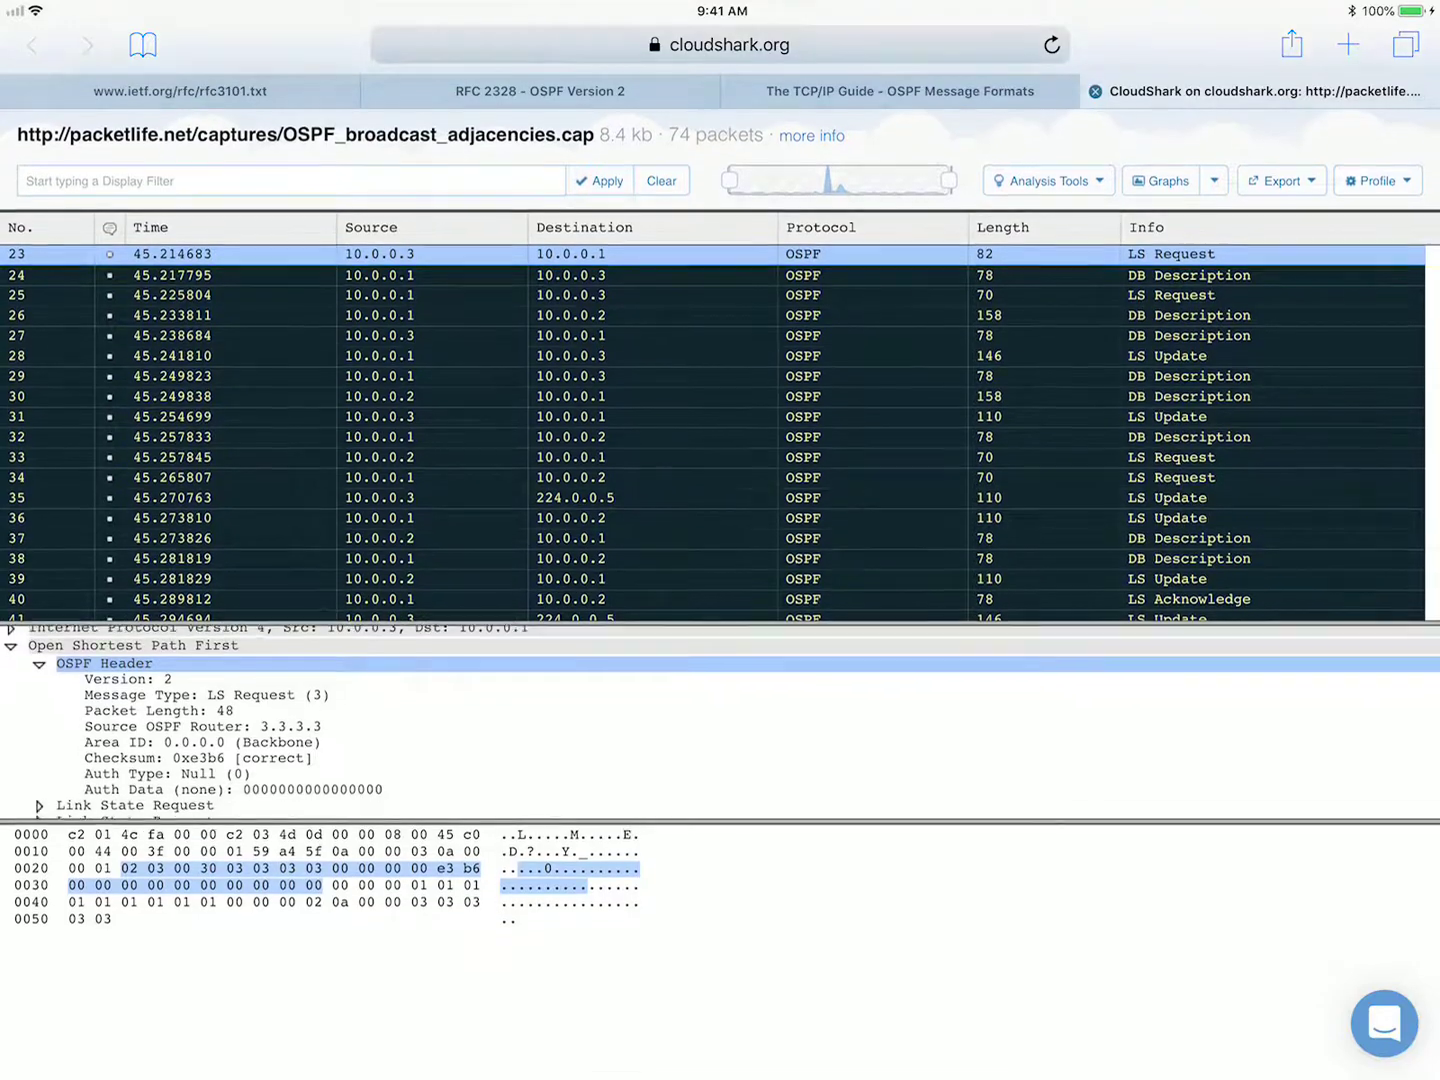
{"action": "scroll", "coordinate": [720, 540], "scroll_direction": "up", "scroll_amount": 2}
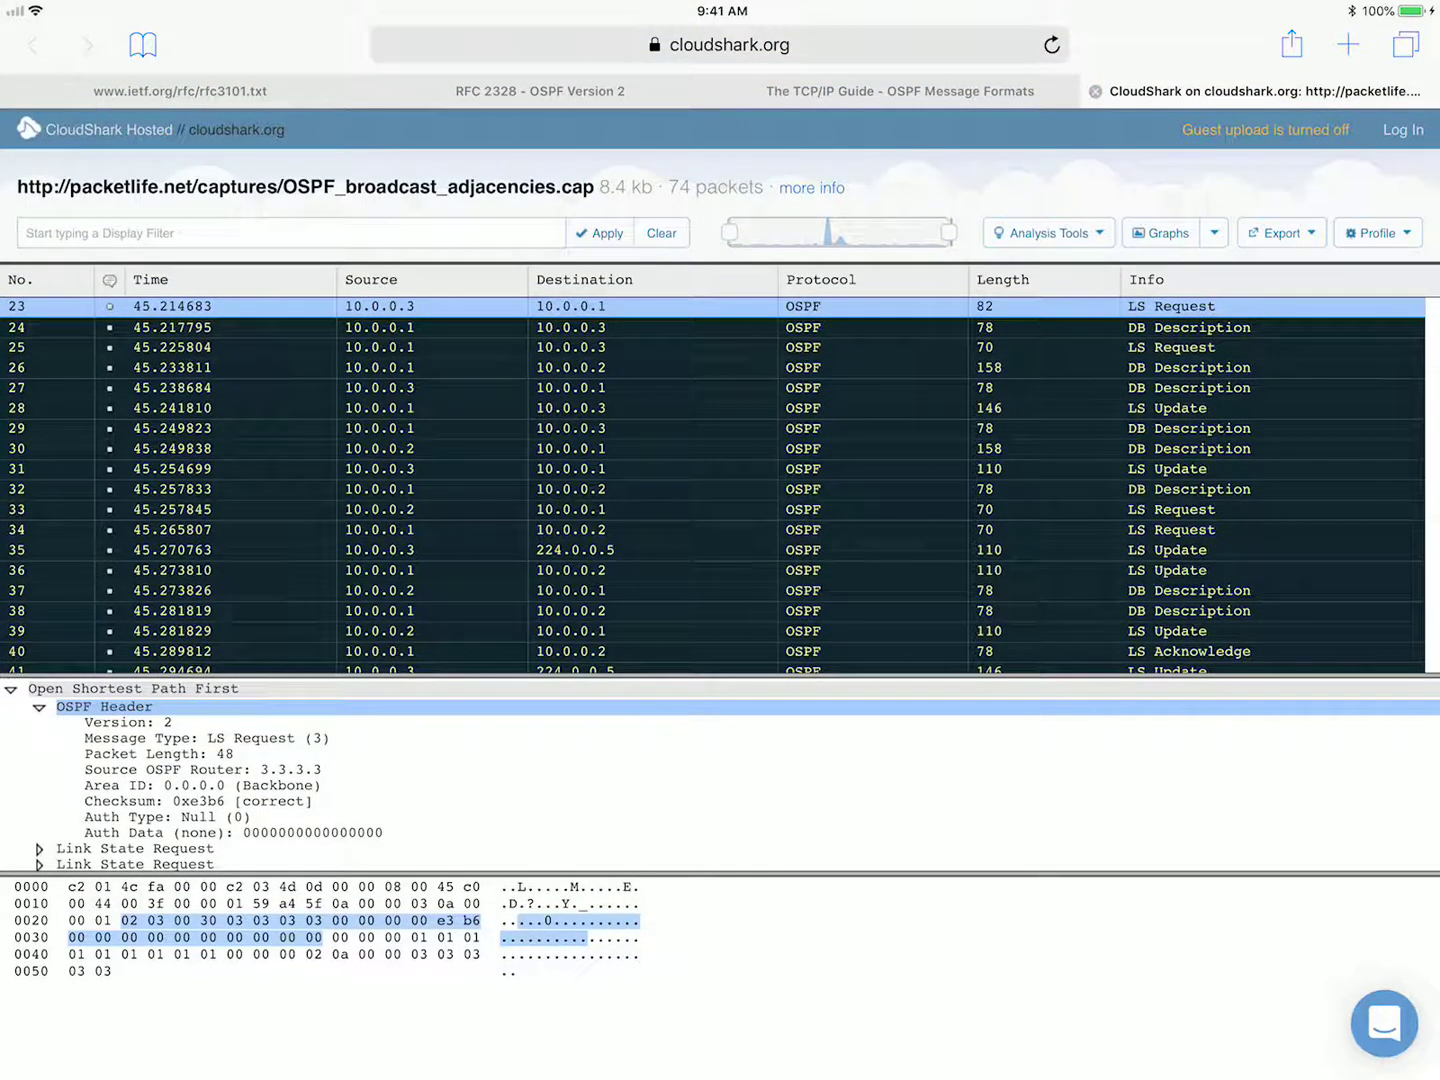
{"action": "left_click", "coordinate": [203, 769]}
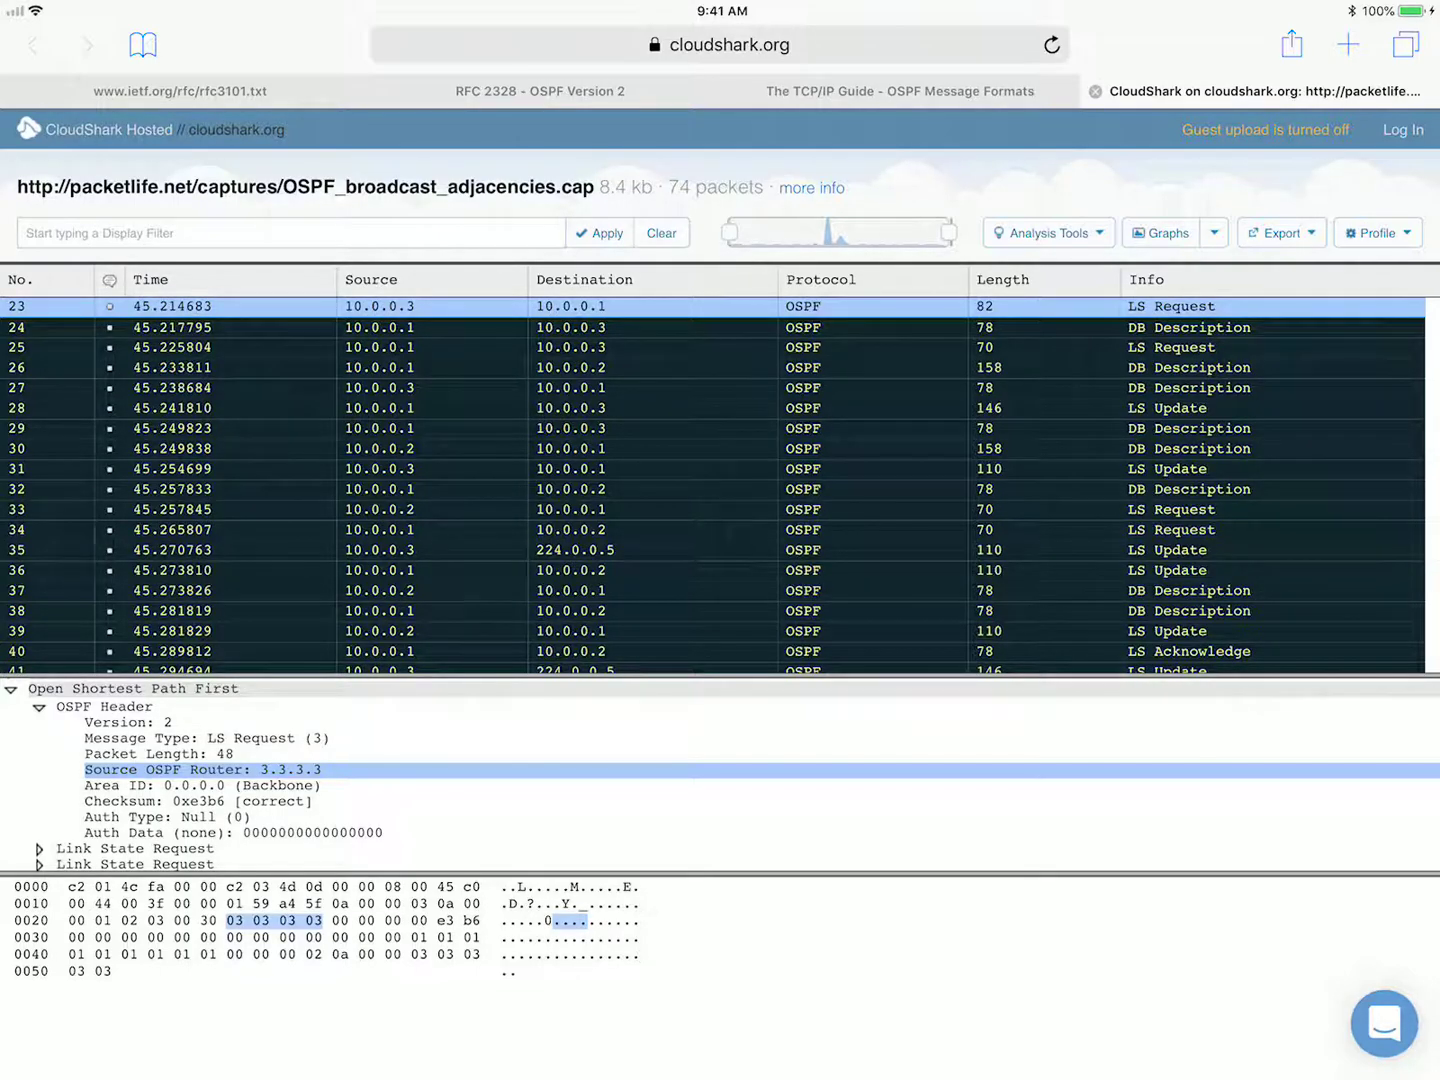
{"action": "left_click", "coordinate": [39, 706]}
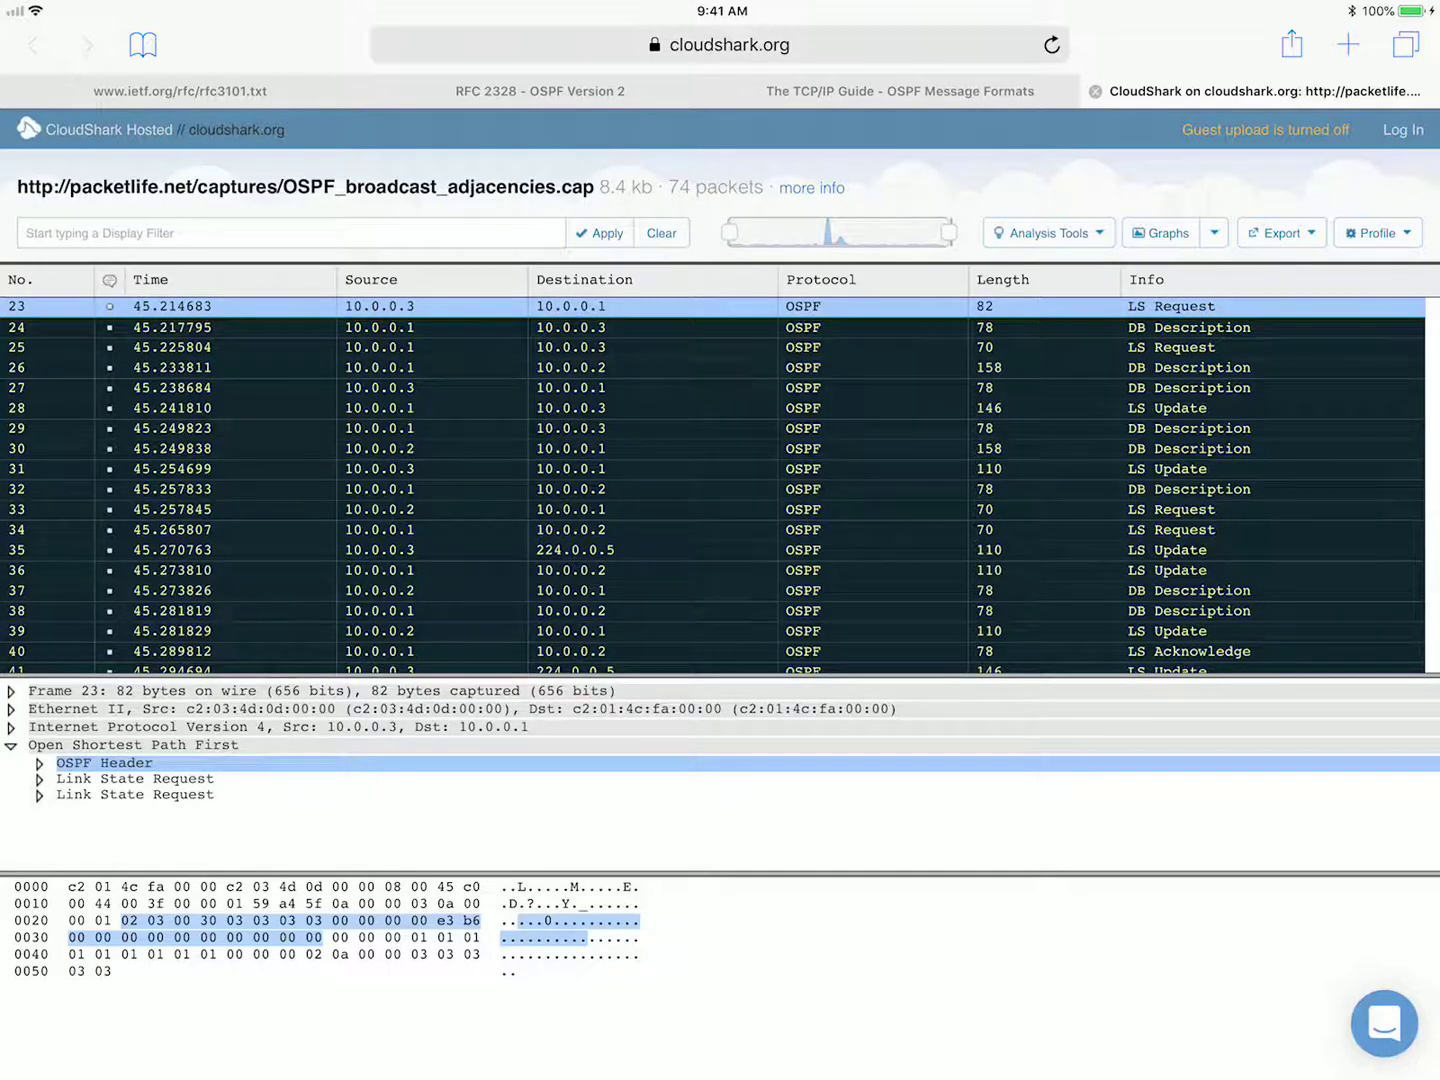
- Expand the first Link State Request, check Router-LSA, ID 1.1.1.1 and advertiser 1.1.1.1, then collapse it
{"action": "left_click", "coordinate": [40, 779]}
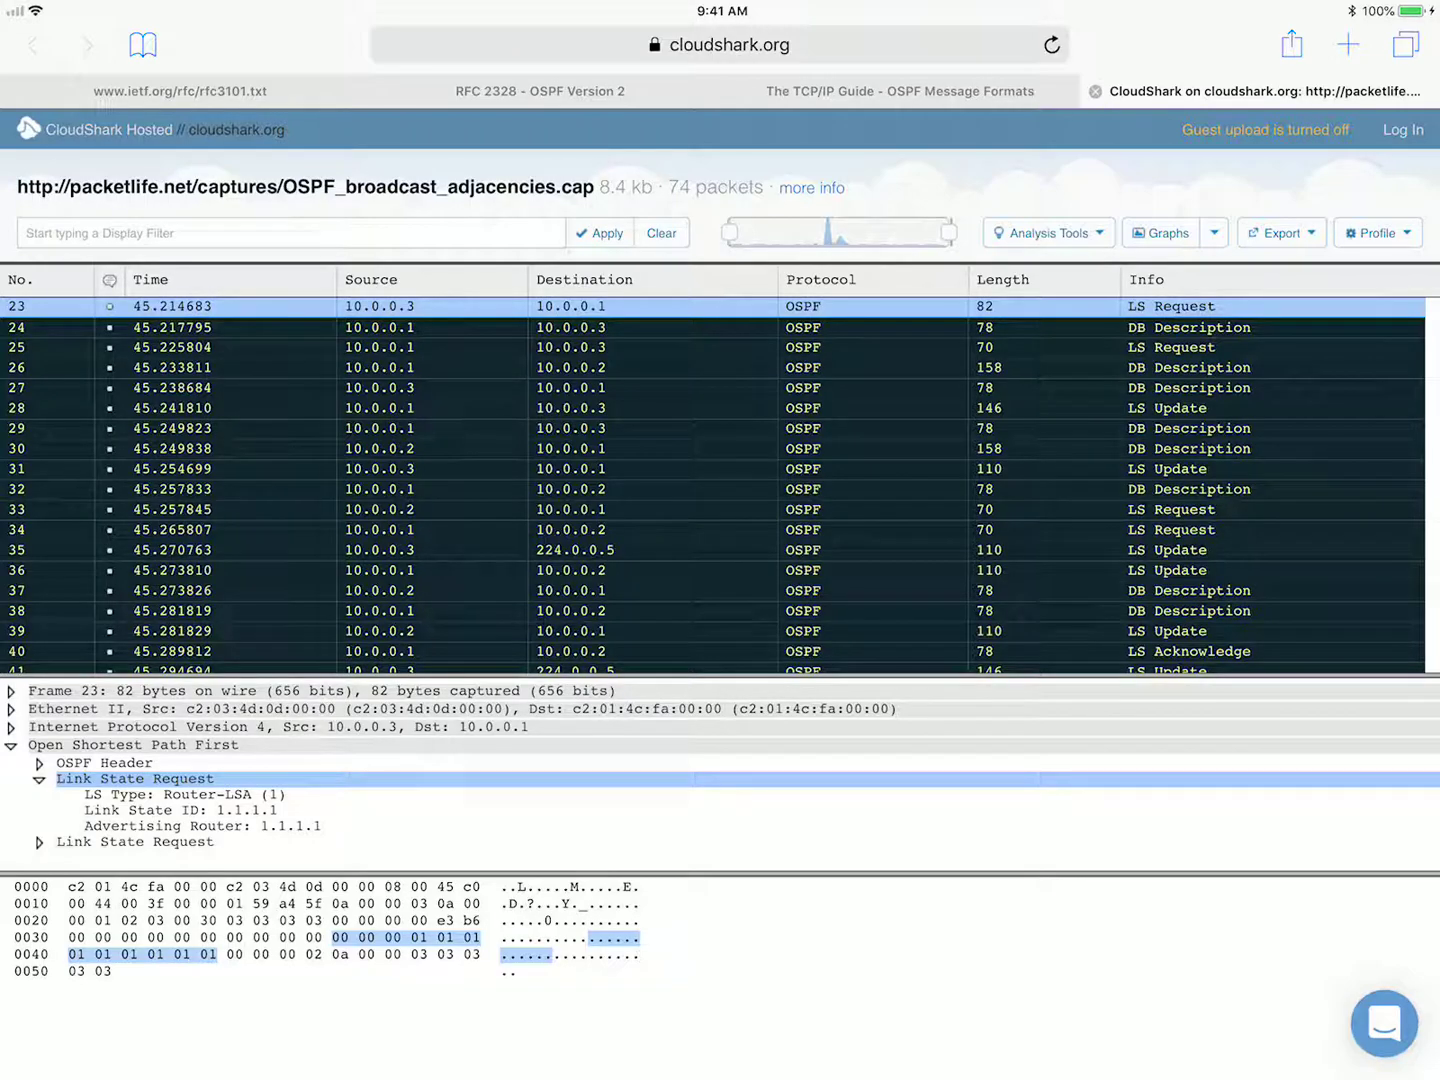
{"action": "left_click", "coordinate": [180, 794]}
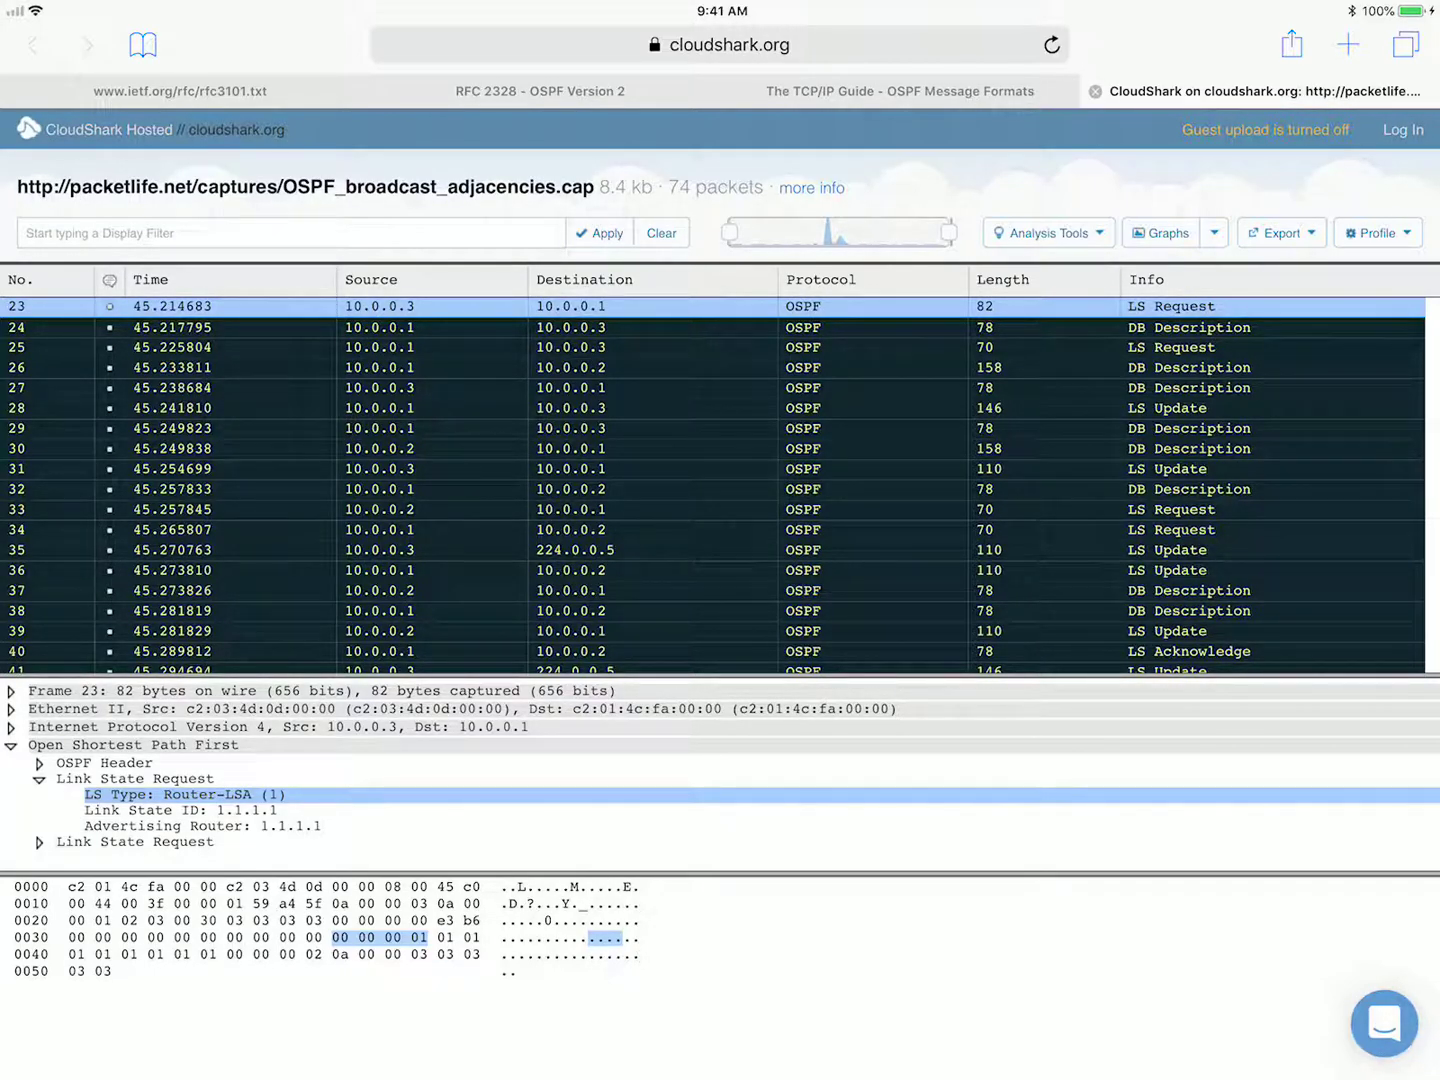
{"action": "key", "text": "Down"}
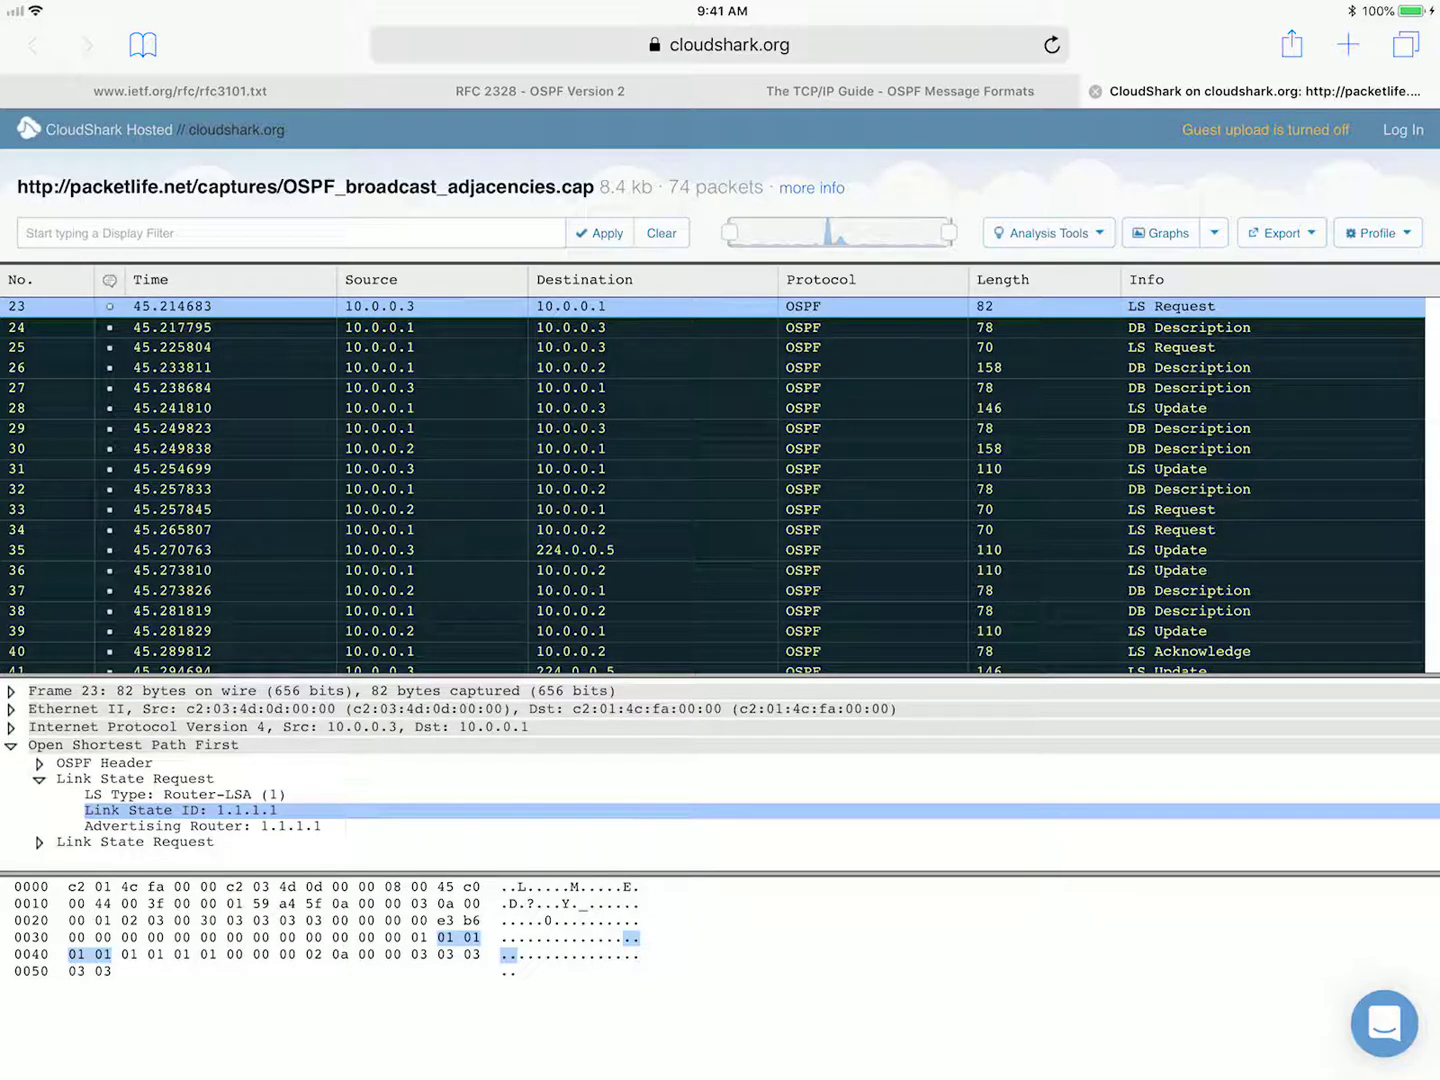
{"action": "key", "text": "Down"}
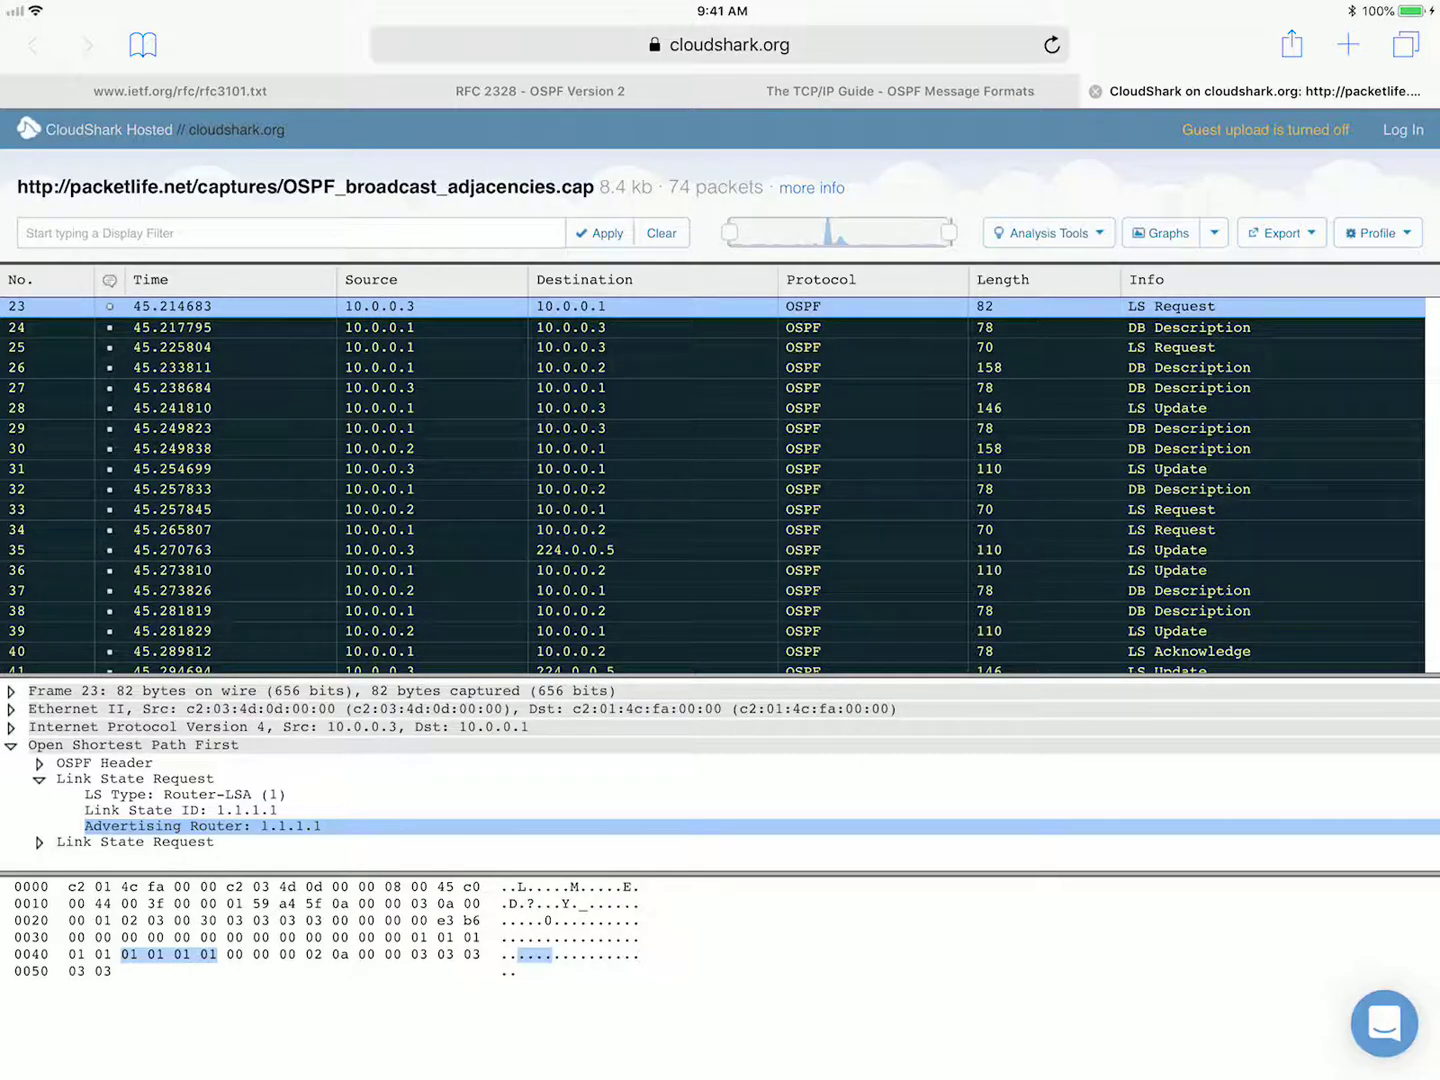
{"action": "key", "text": "Left"}
{"action": "key", "text": "Left"}
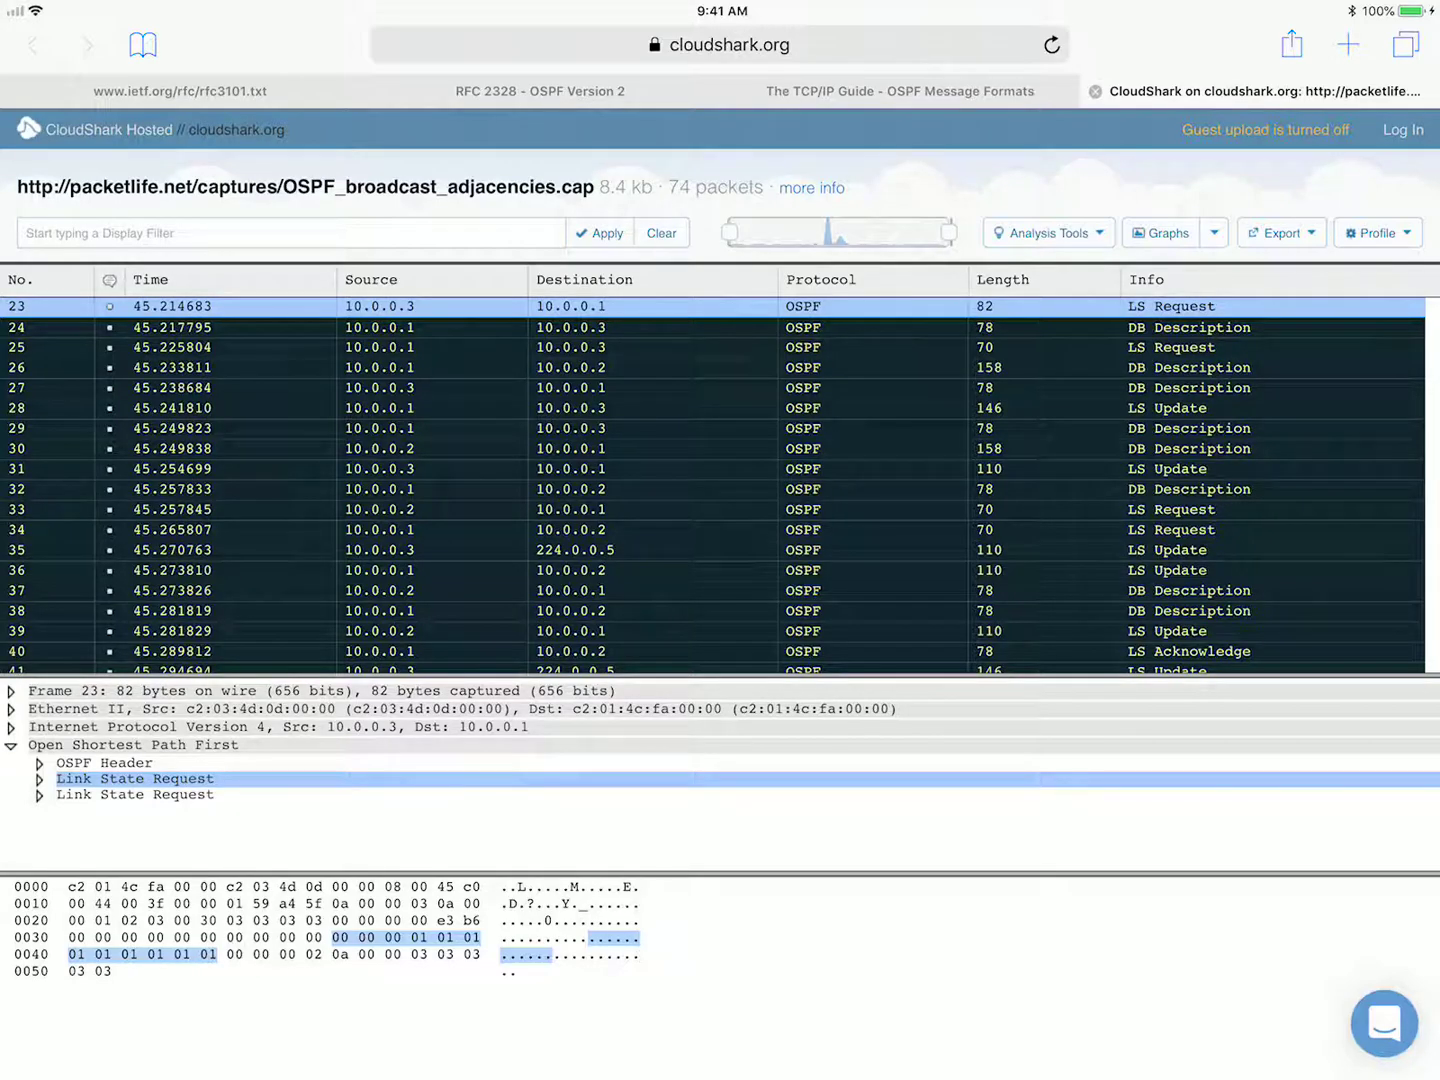
- Expand the second Link State Request, check Network-LSA, ID 10.0.0.3 and advertiser 3.3.3.3, then collapse it
{"action": "key", "text": "Down"}
{"action": "key", "text": "Right"}
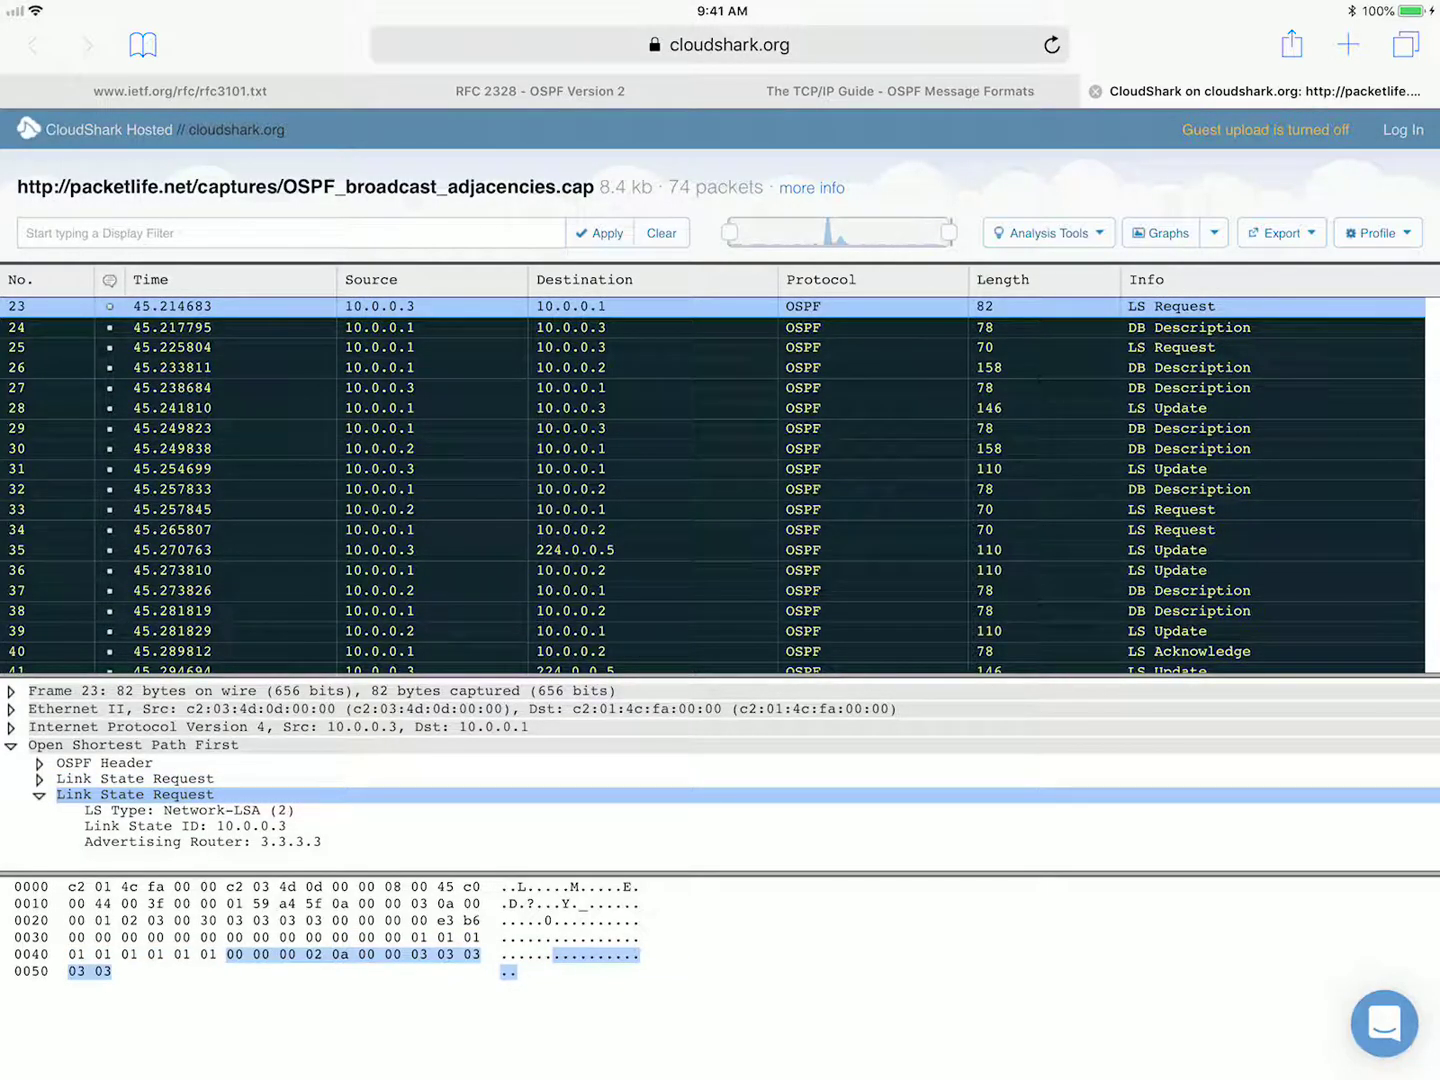
{"action": "key", "text": "Down"}
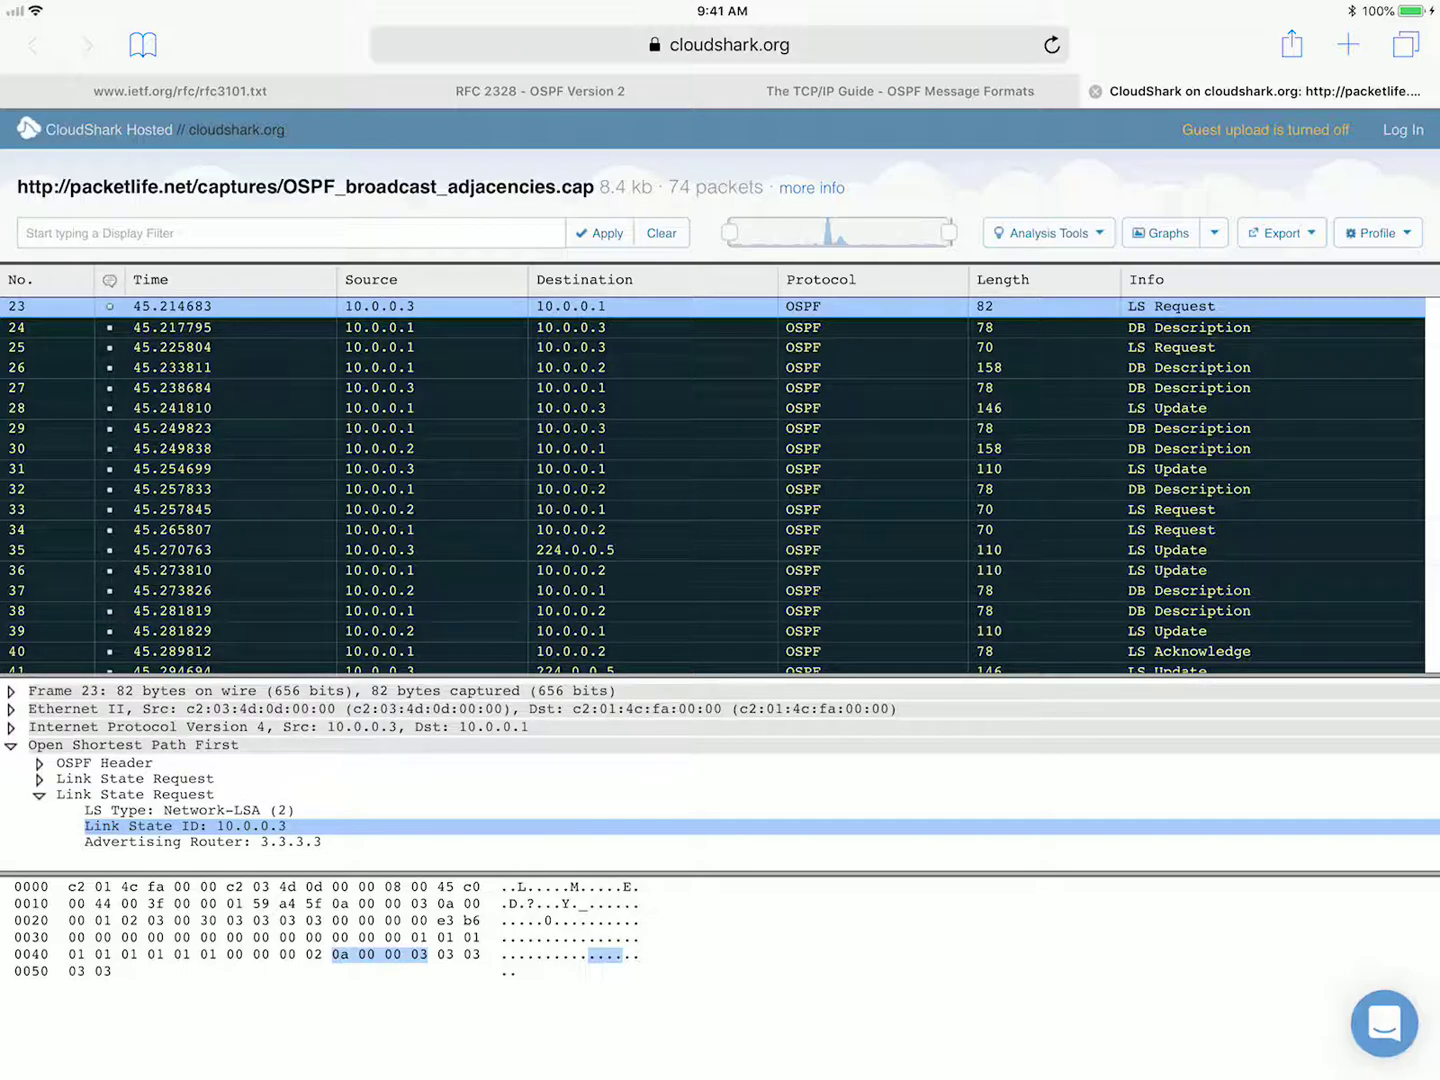
{"action": "key", "text": "Down"}
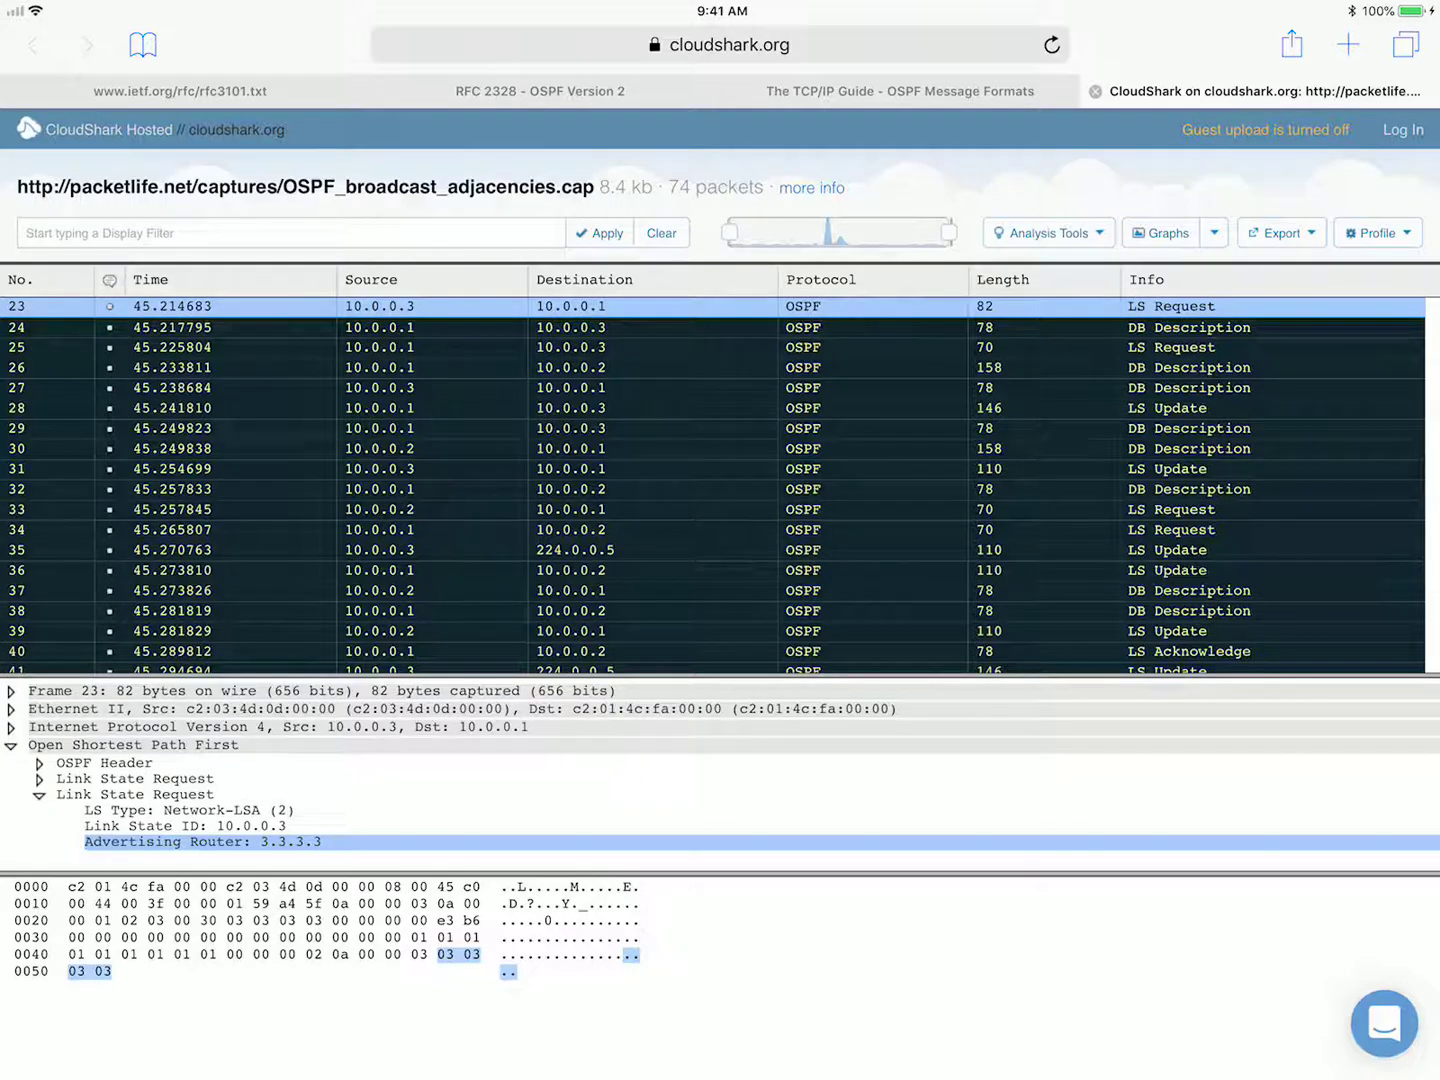
{"action": "left_click", "coordinate": [40, 794]}
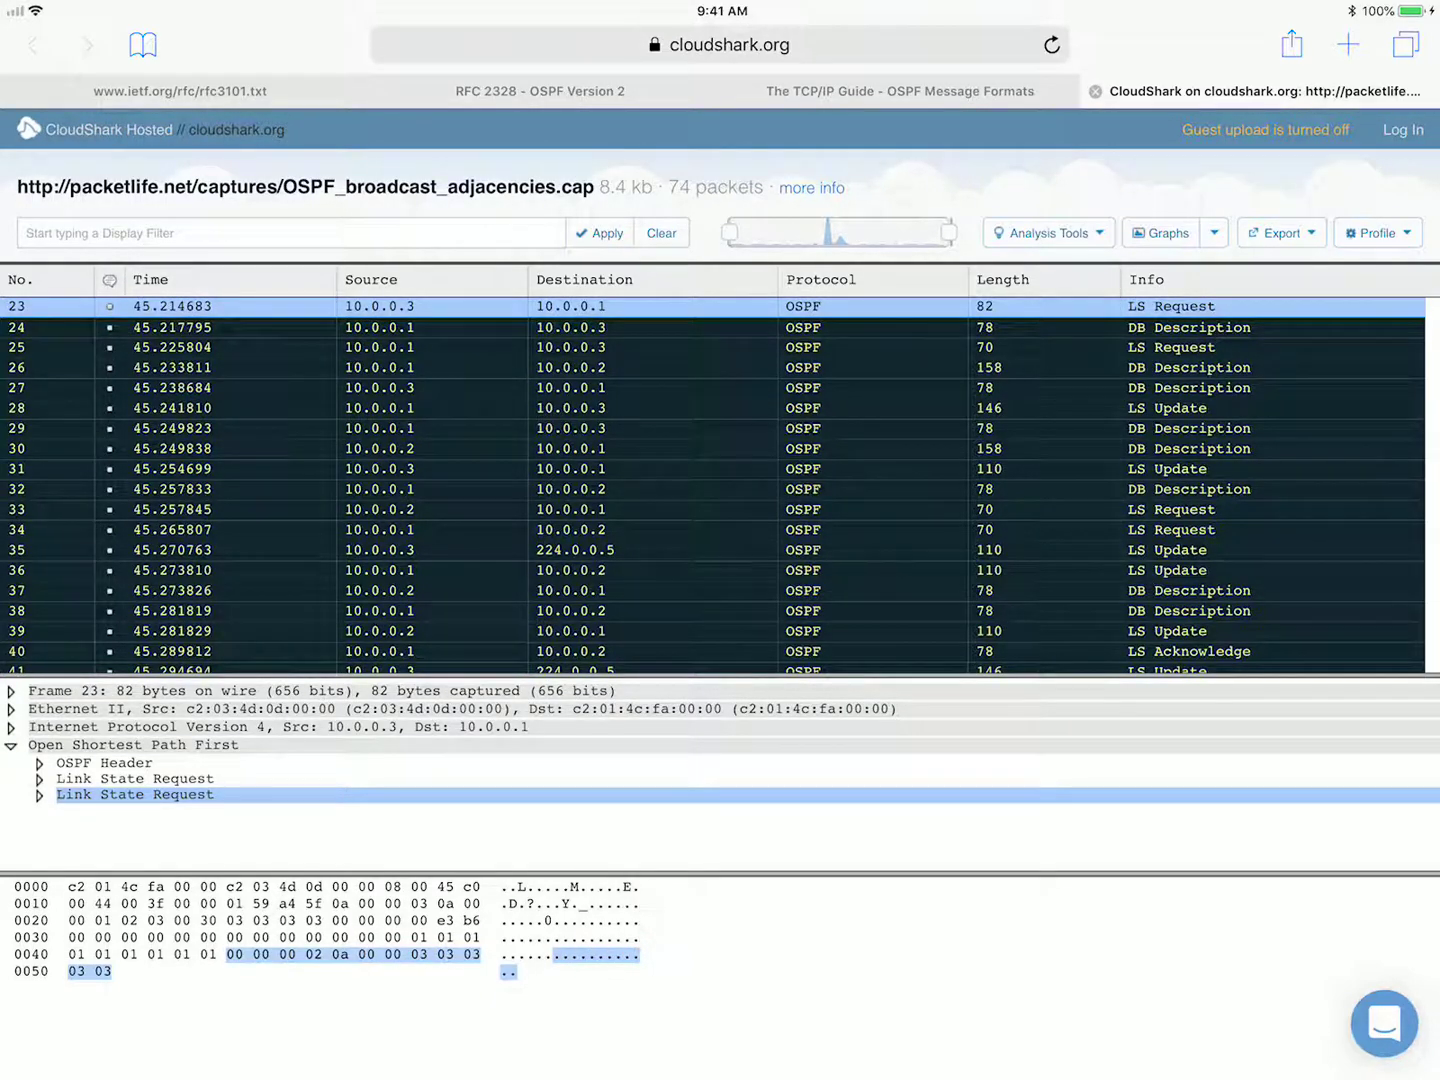
- Open packet 25 and inspect its OSPF header's Source OSPF Router 1.1.1.1
{"action": "left_click", "coordinate": [562, 347]}
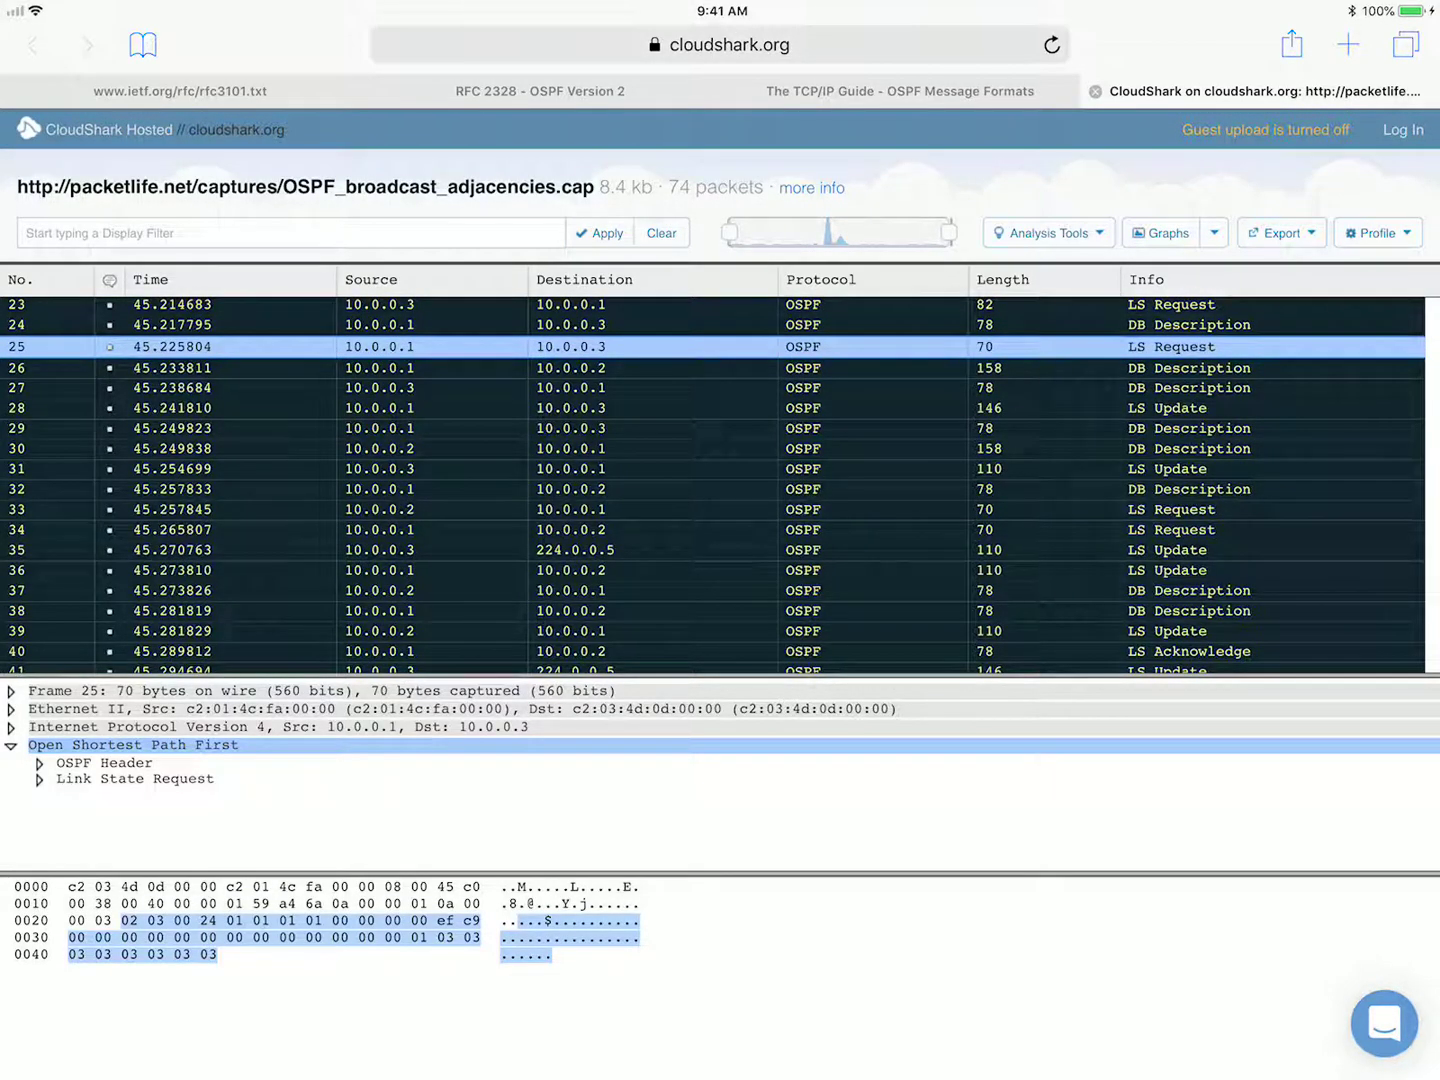
{"action": "left_click", "coordinate": [39, 763]}
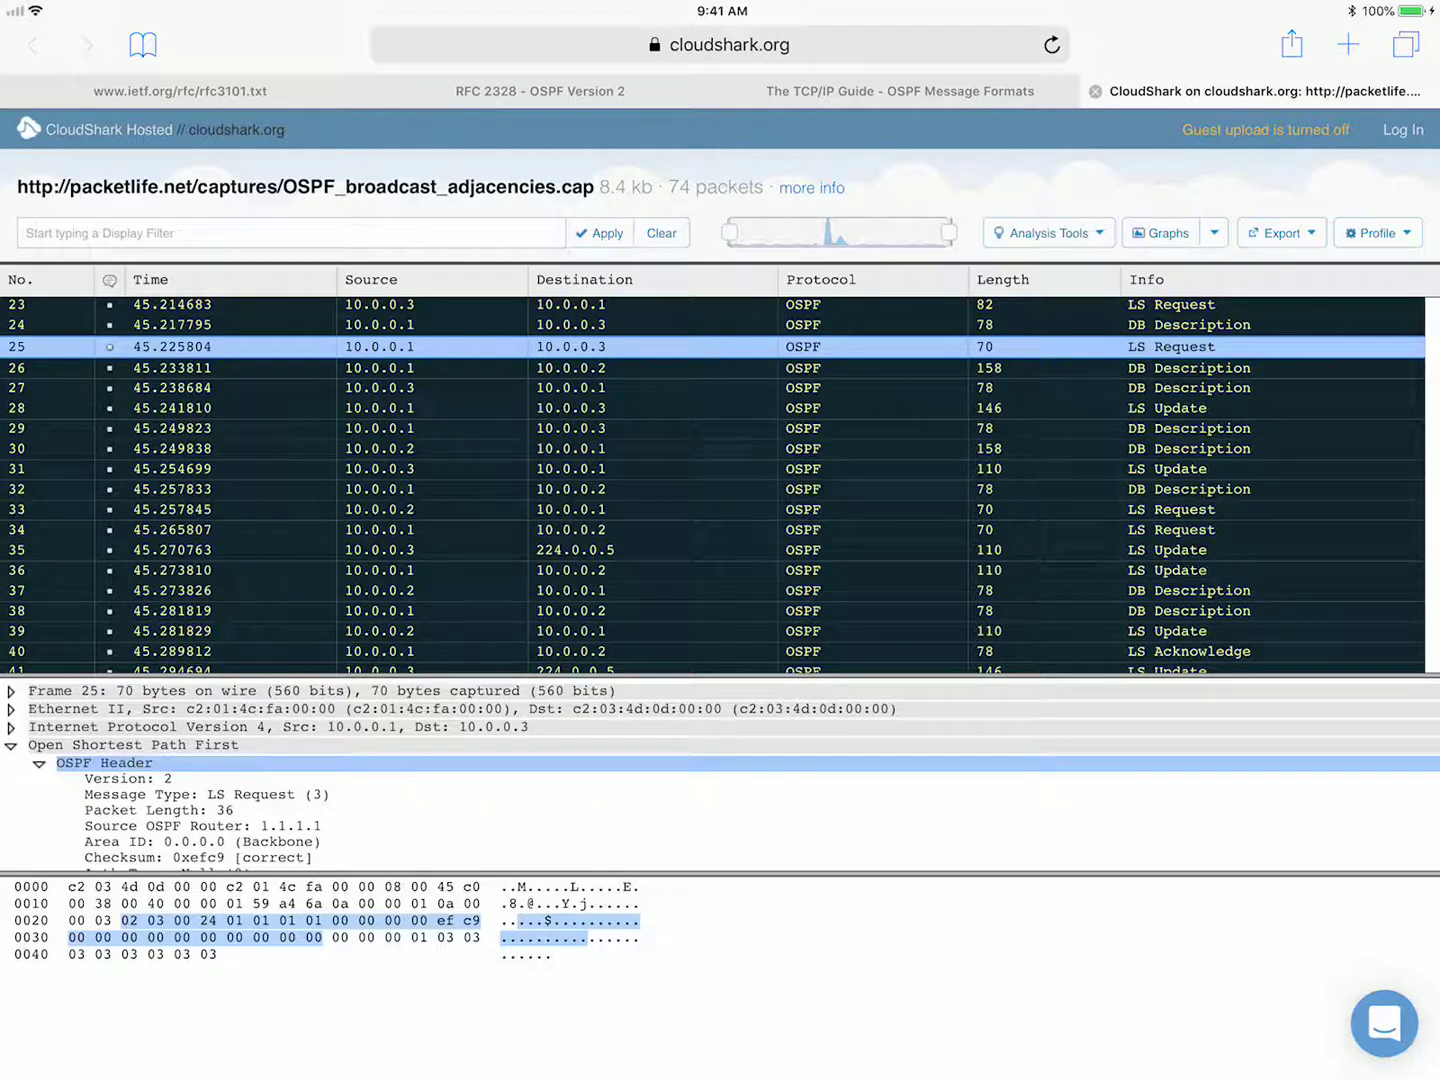
{"action": "scroll", "coordinate": [720, 777], "scroll_direction": "down", "scroll_amount": 1}
{"action": "scroll", "coordinate": [721, 776], "scroll_direction": "down", "scroll_amount": 1}
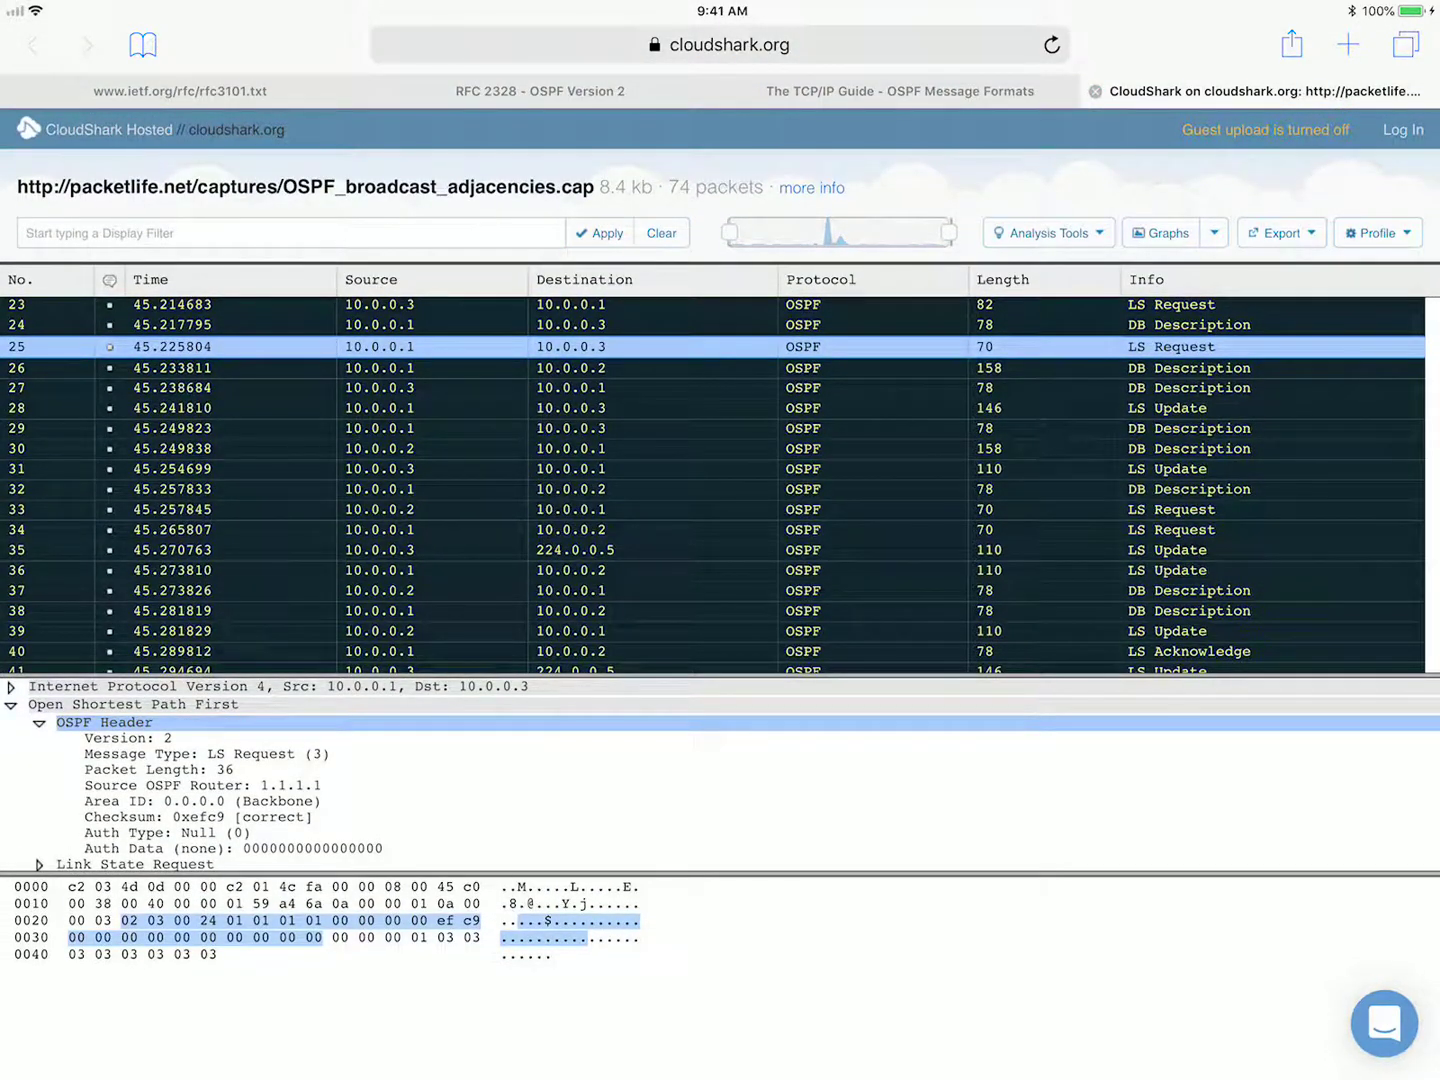
{"action": "left_click", "coordinate": [203, 786]}
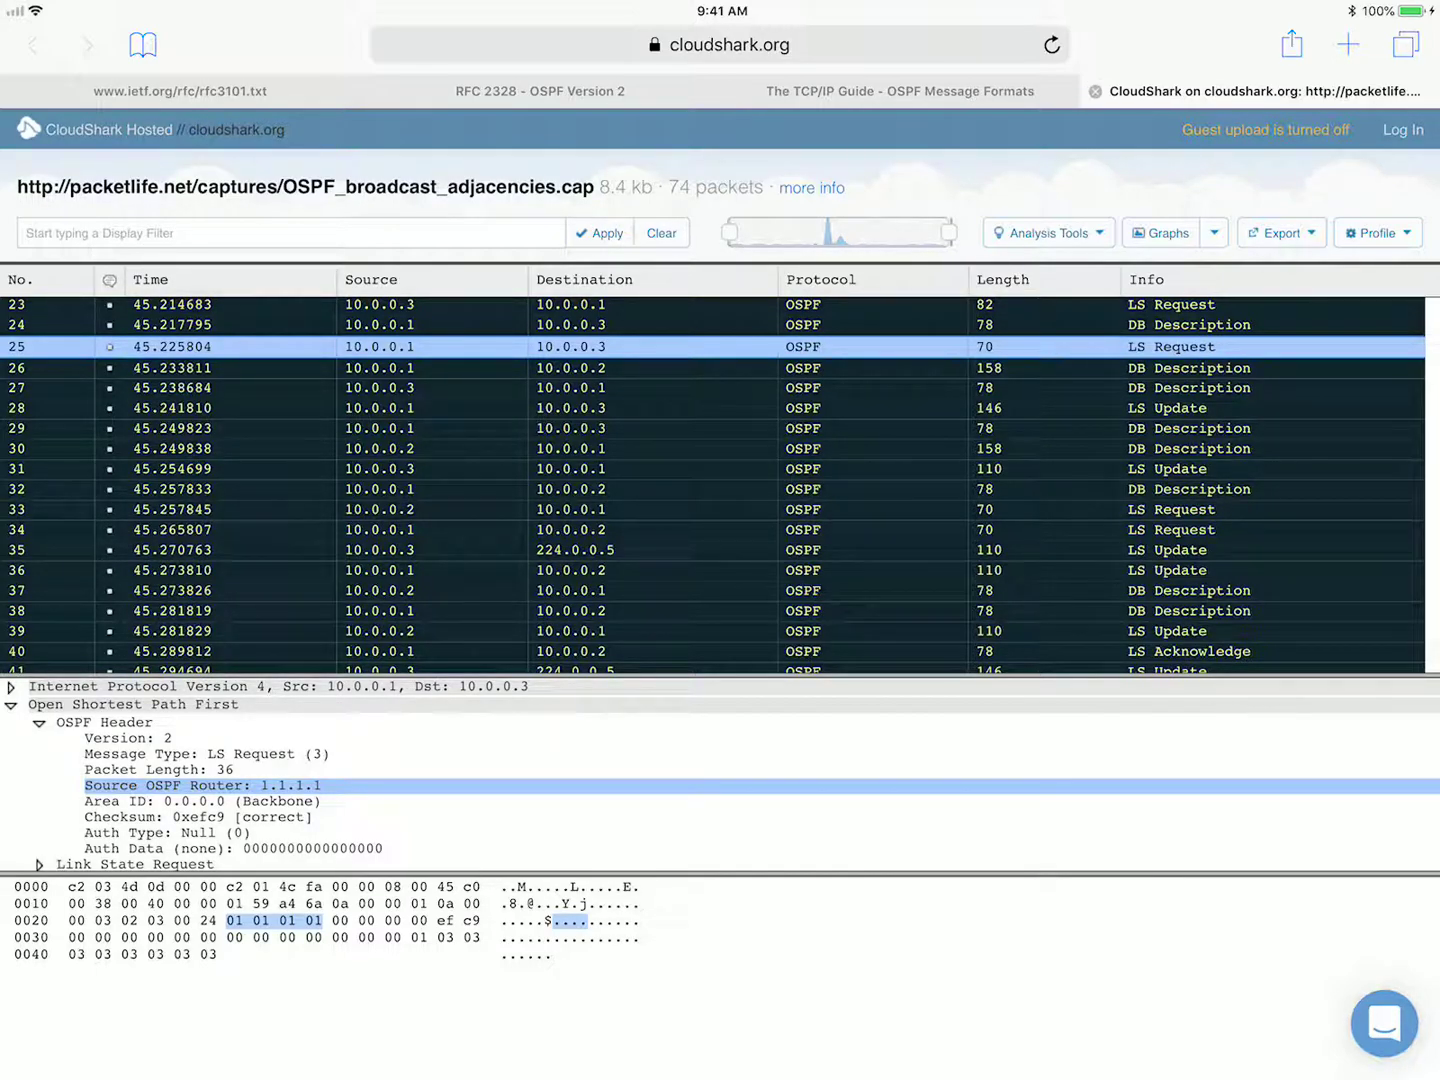
- Inspect packet 25's Router-LSA request, Link State ID and Advertising Router 3.3.3.3, then collapse it
{"action": "left_click", "coordinate": [39, 722]}
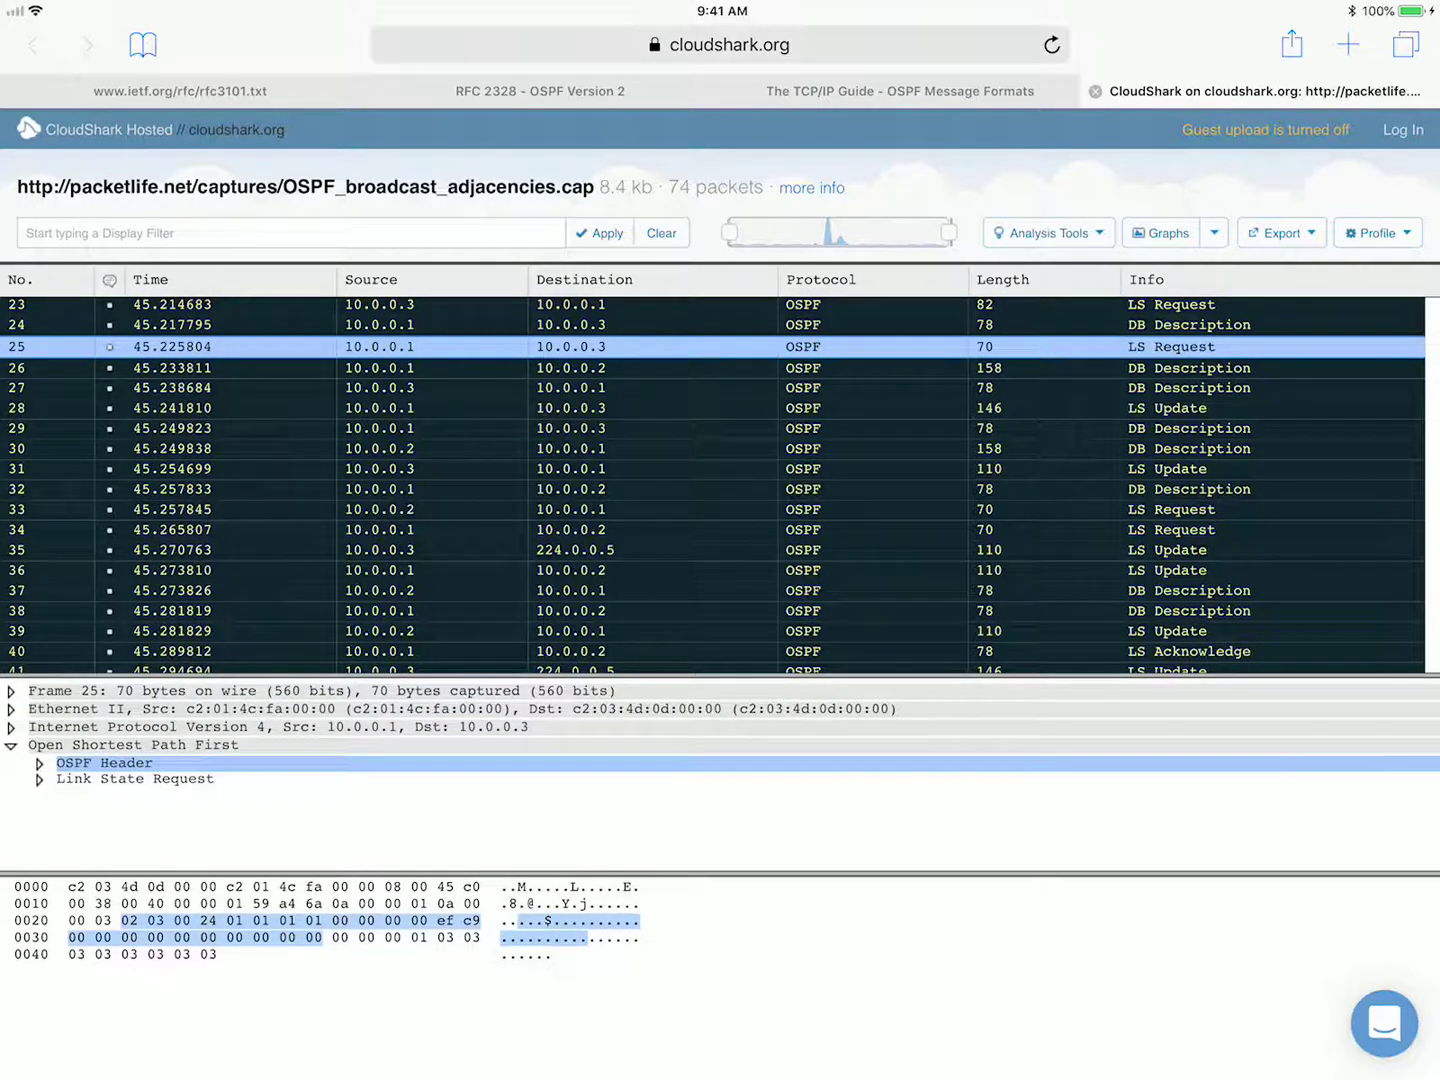
{"action": "left_click", "coordinate": [40, 778]}
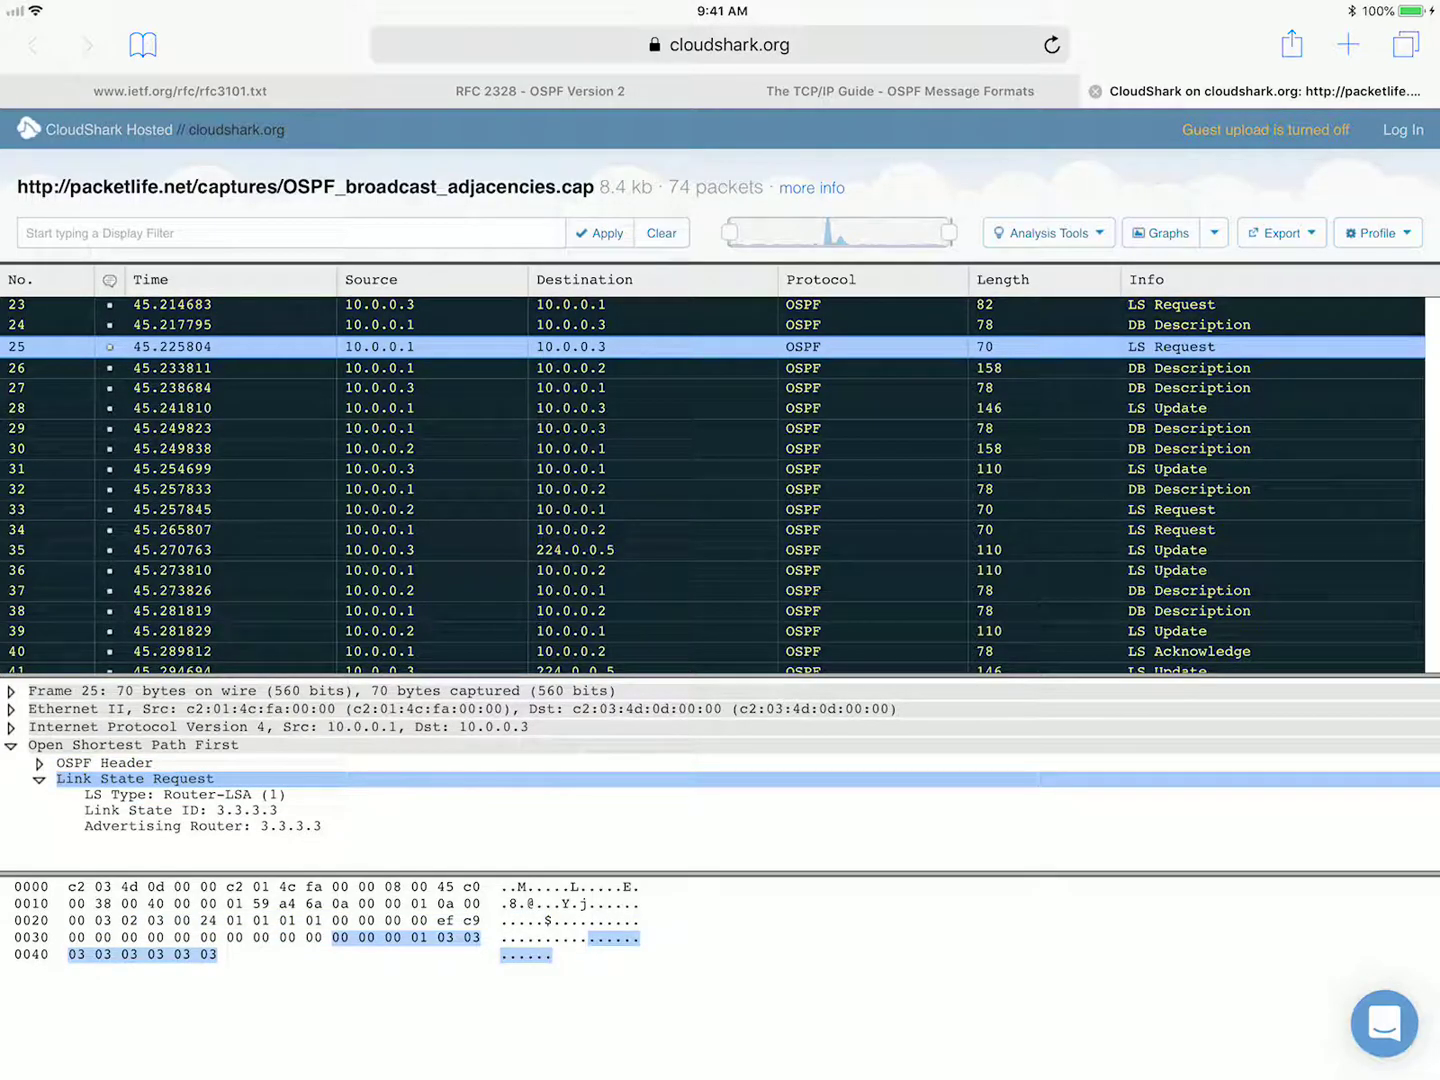
{"action": "left_click", "coordinate": [180, 794]}
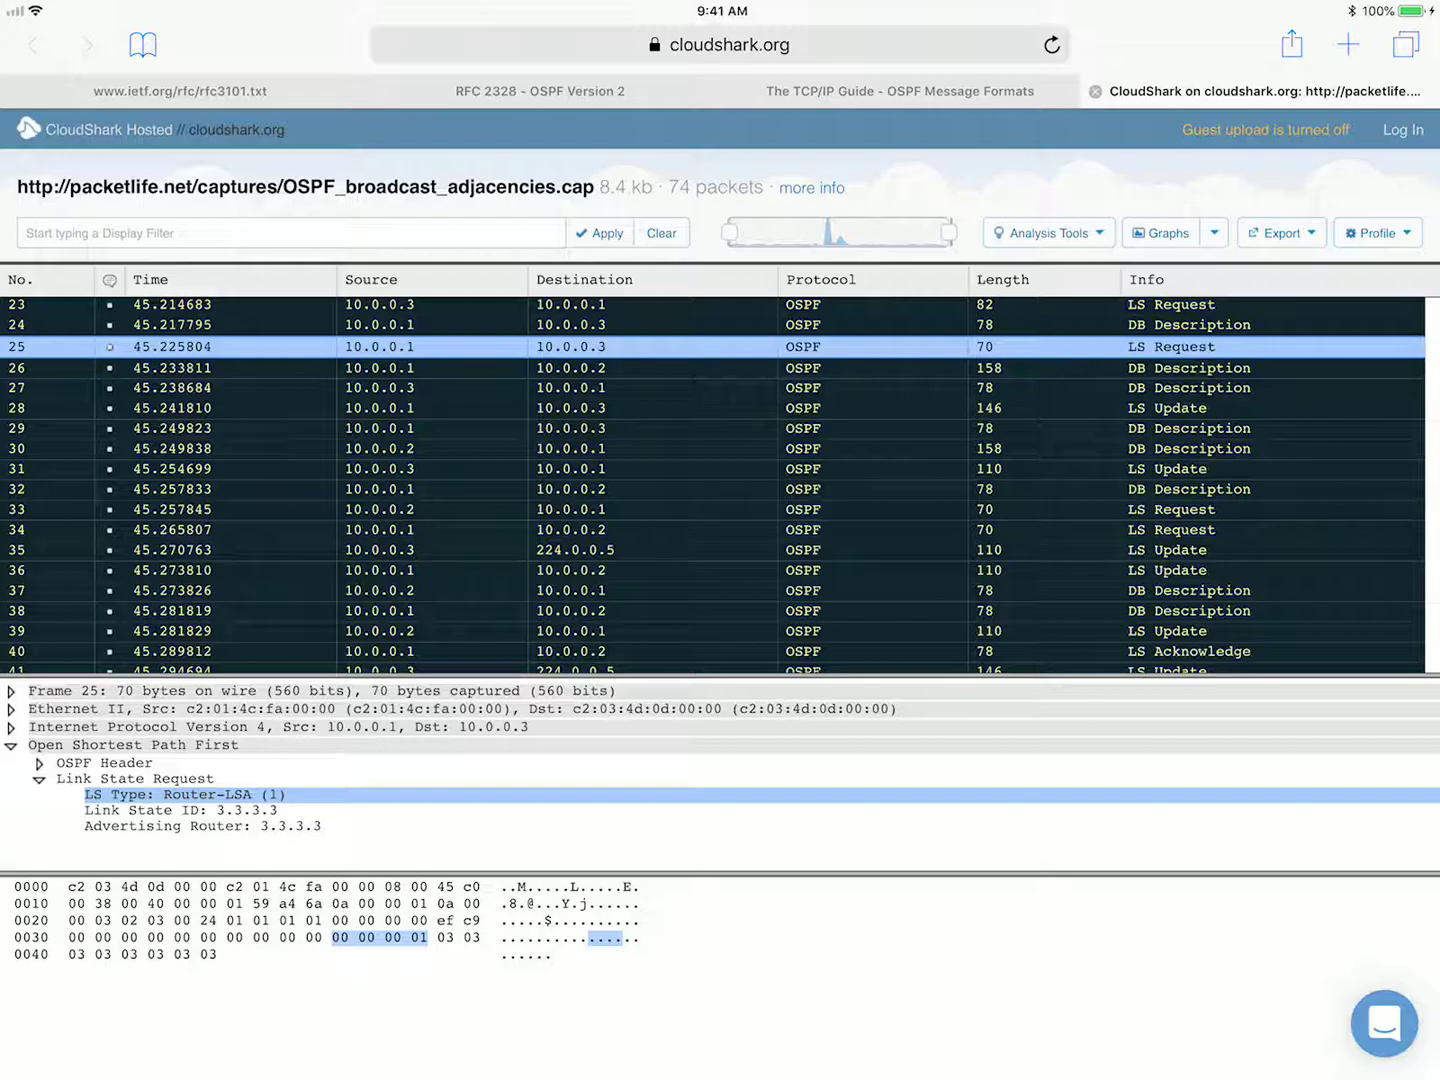
{"action": "key", "text": "Down"}
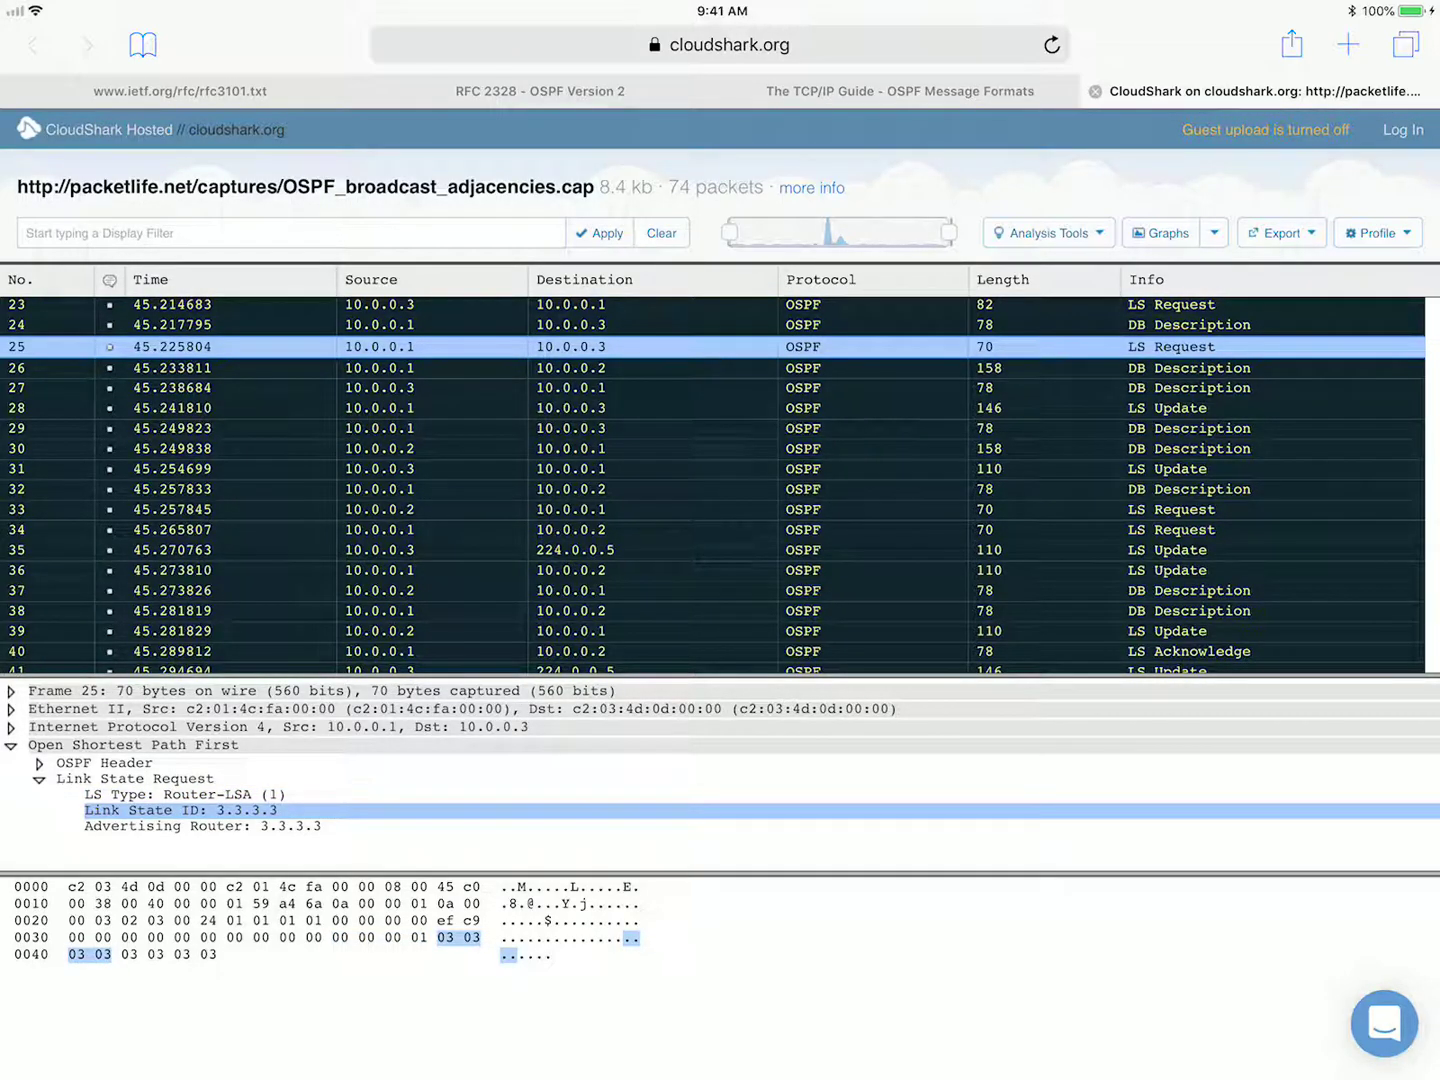
{"action": "key", "text": "Down"}
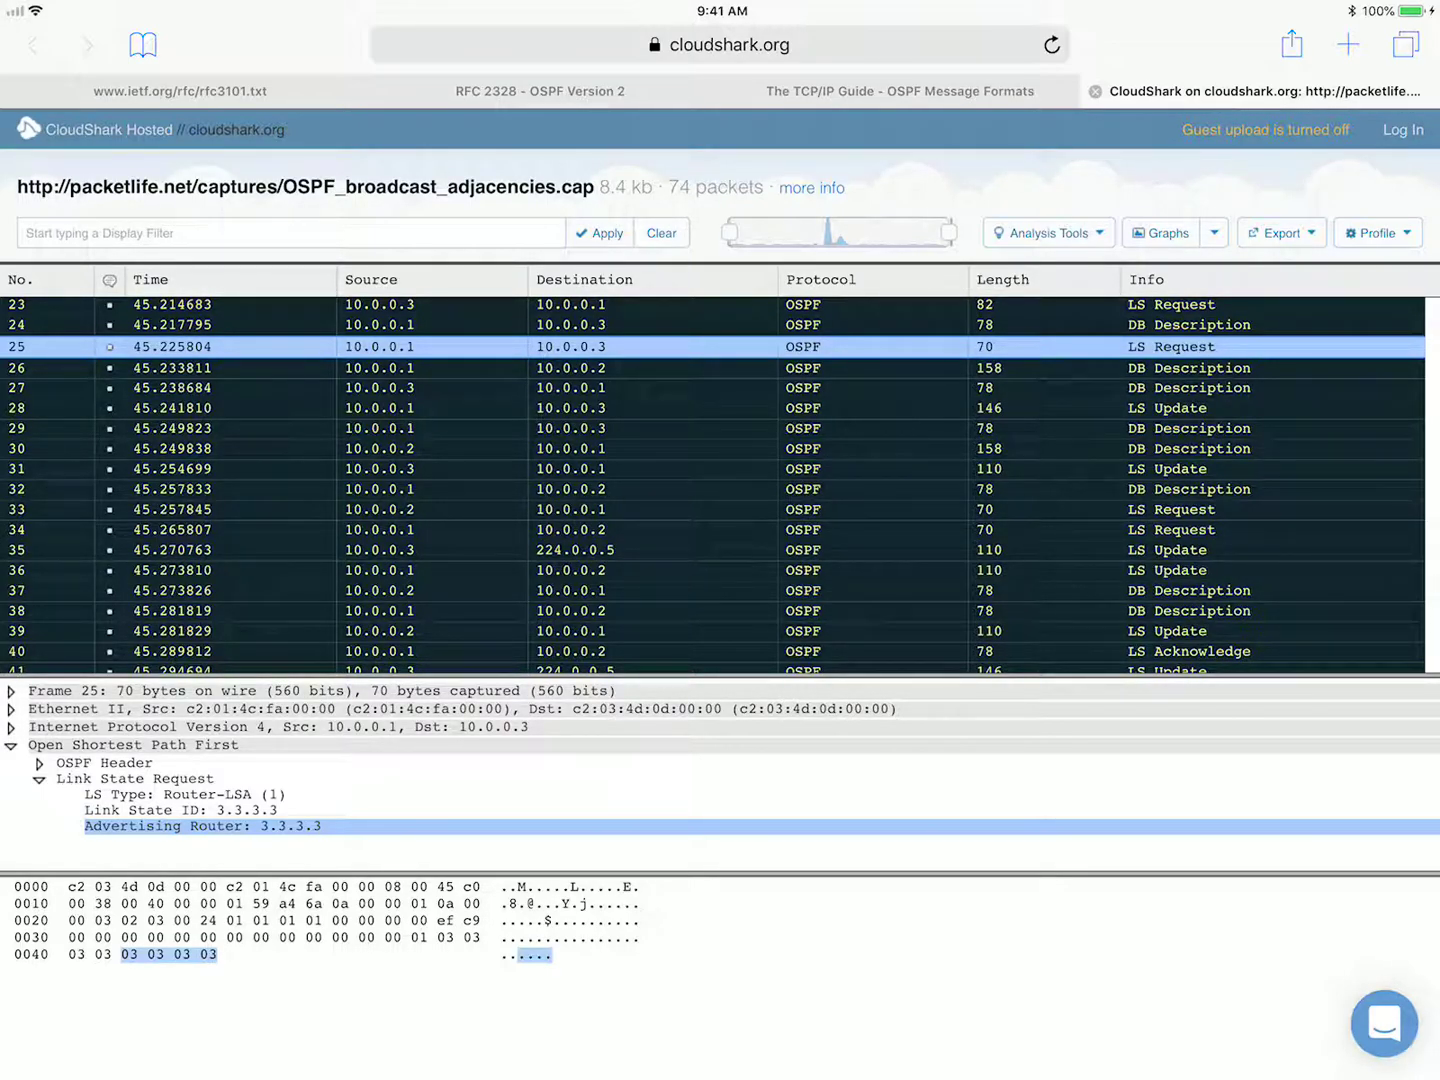
{"action": "key", "text": "Left"}
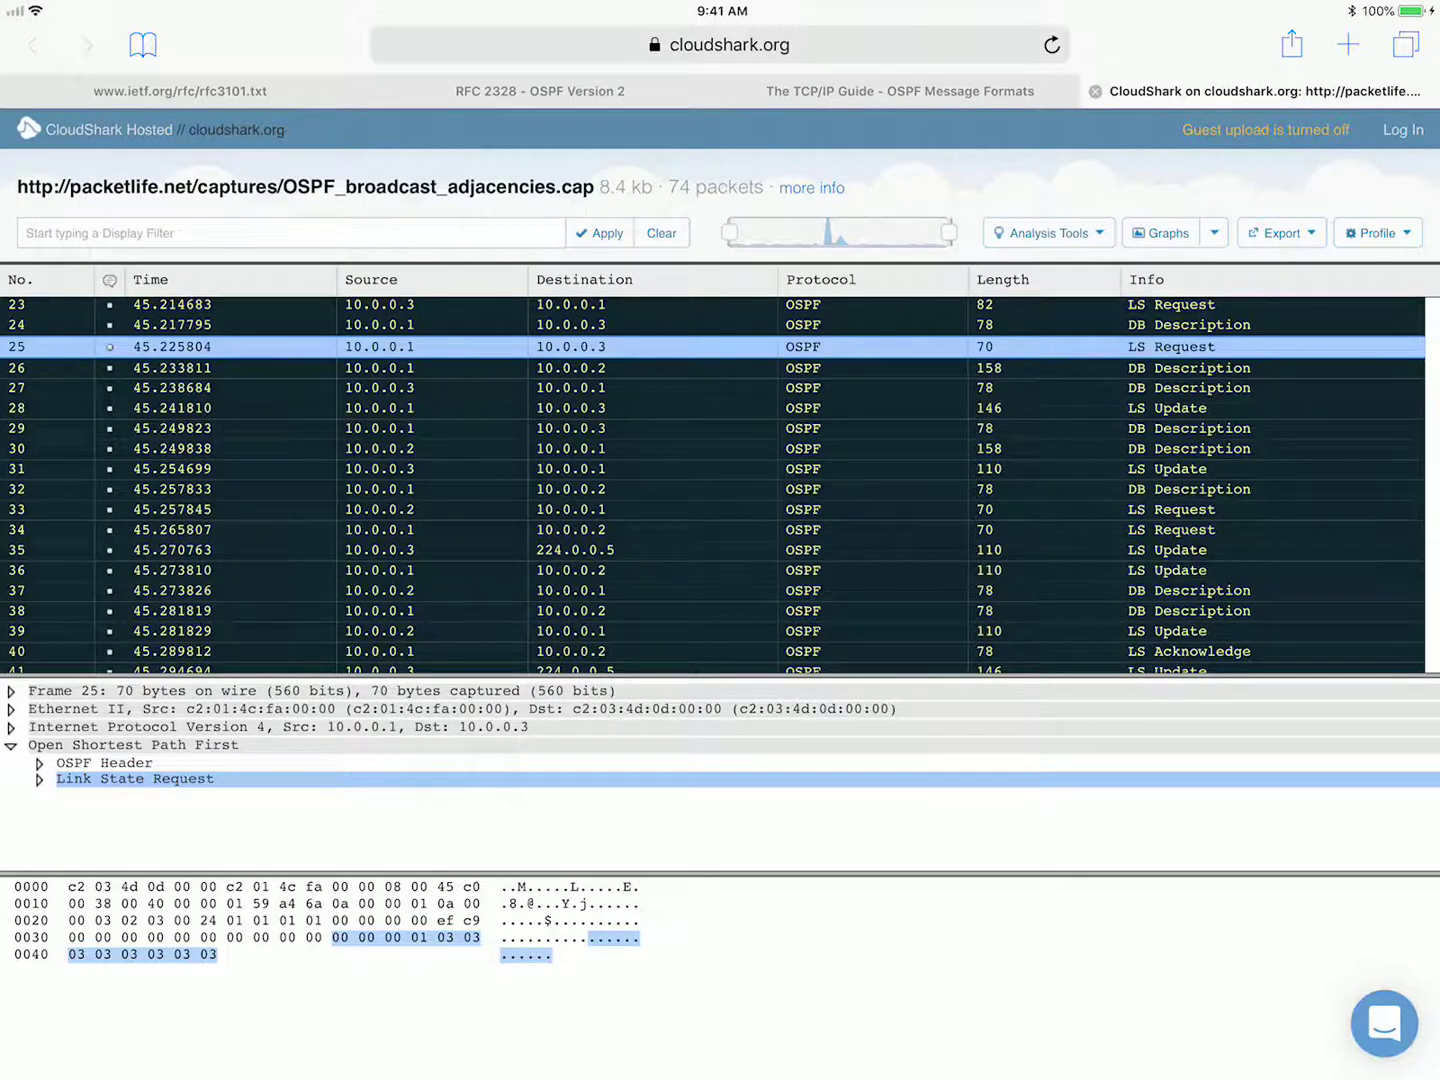